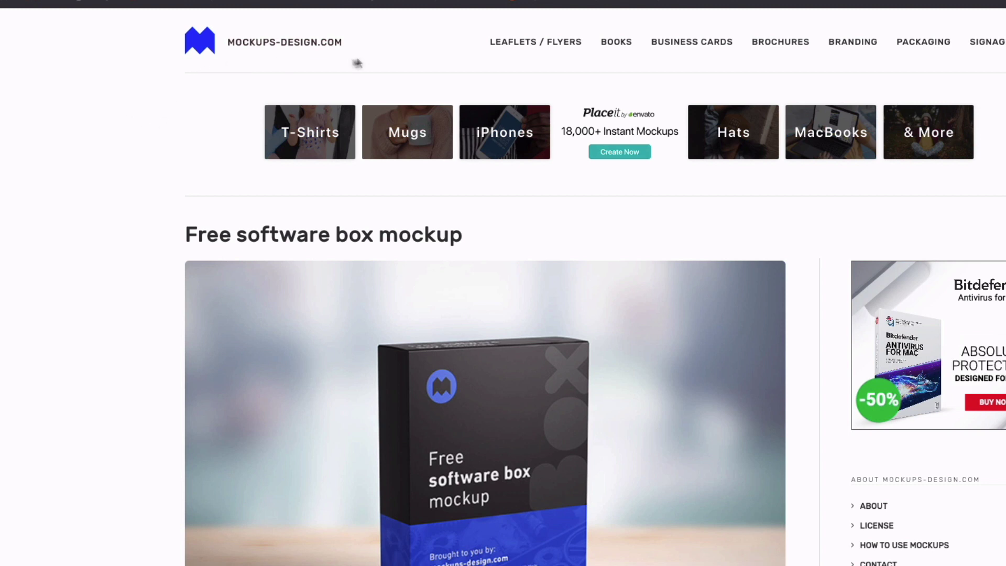
Scroll the mockups-design.com software box mockup page down to its download section
{"action": "scroll", "coordinate": [118, 239], "scroll_direction": "down", "scroll_amount": 3}
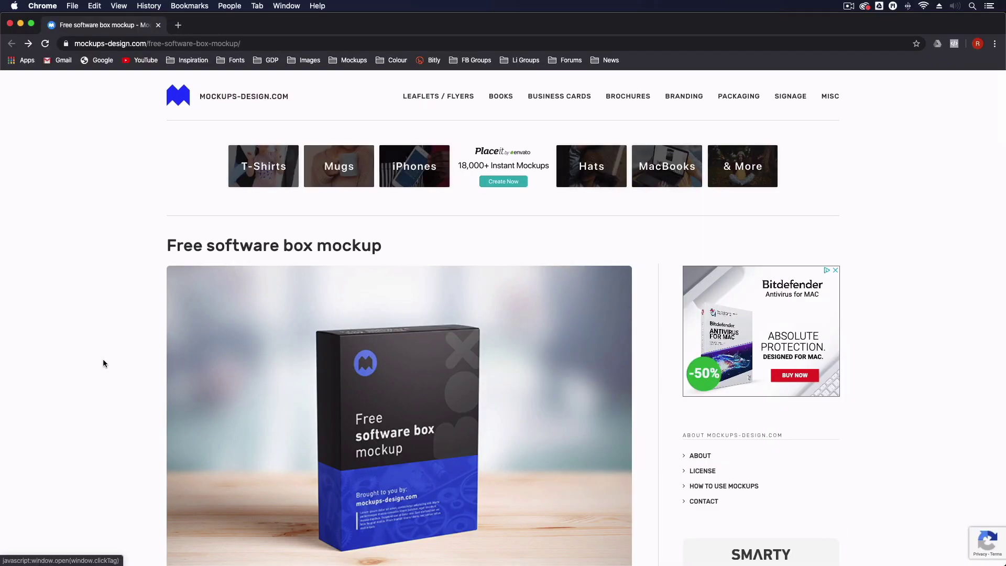
In the Finder mockup folder, preview the first and second mockup images full size
{"action": "key", "text": "super+Tab"}
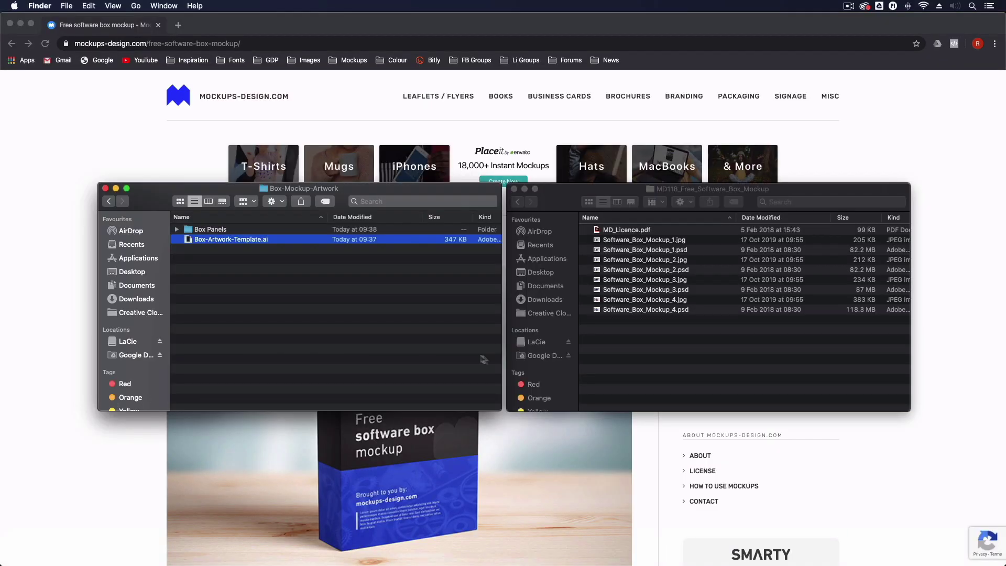
{"action": "left_click", "coordinate": [570, 197]}
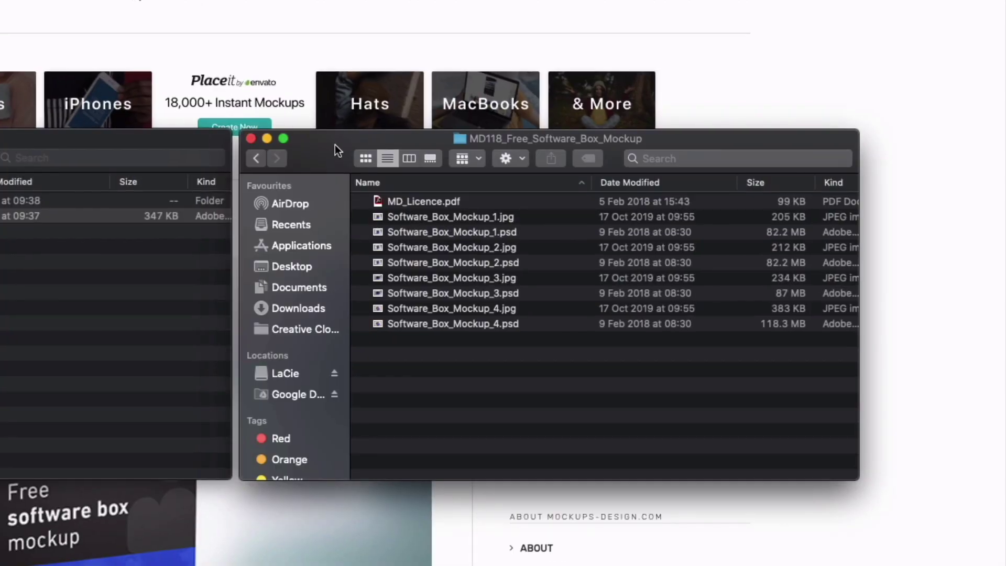
{"action": "left_click", "coordinate": [411, 215]}
{"action": "key", "text": "space"}
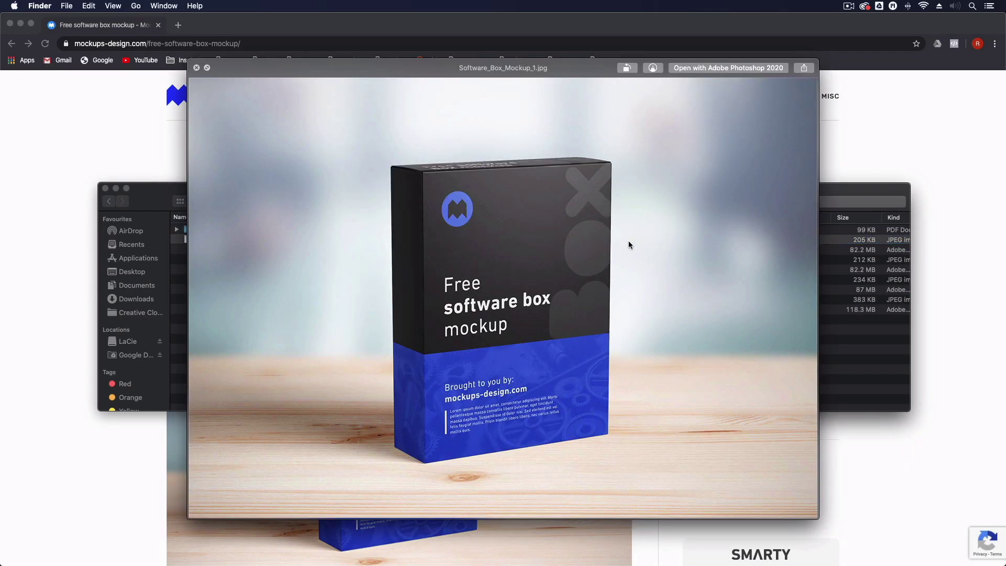
{"action": "key", "text": "space"}
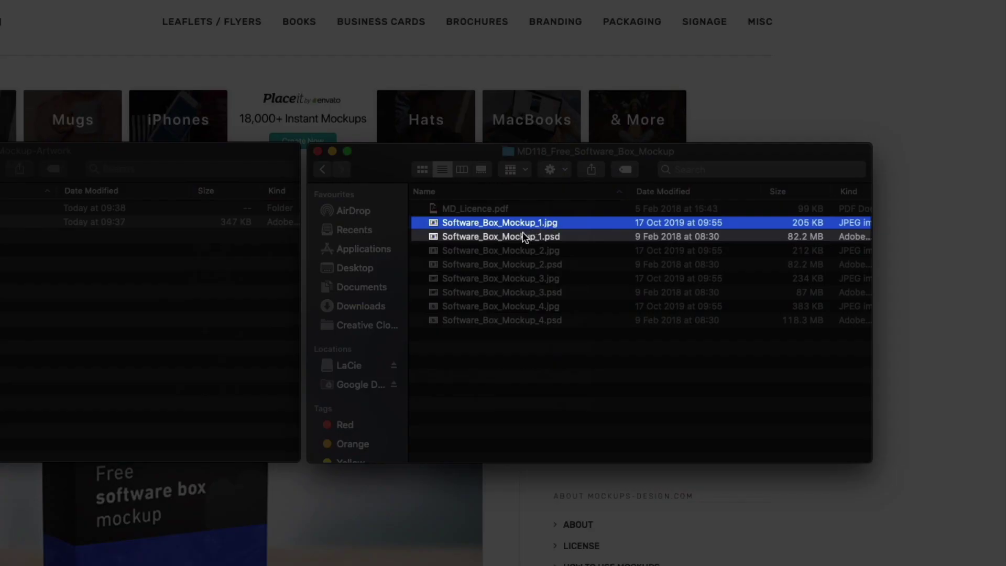
{"action": "left_click", "coordinate": [538, 236]}
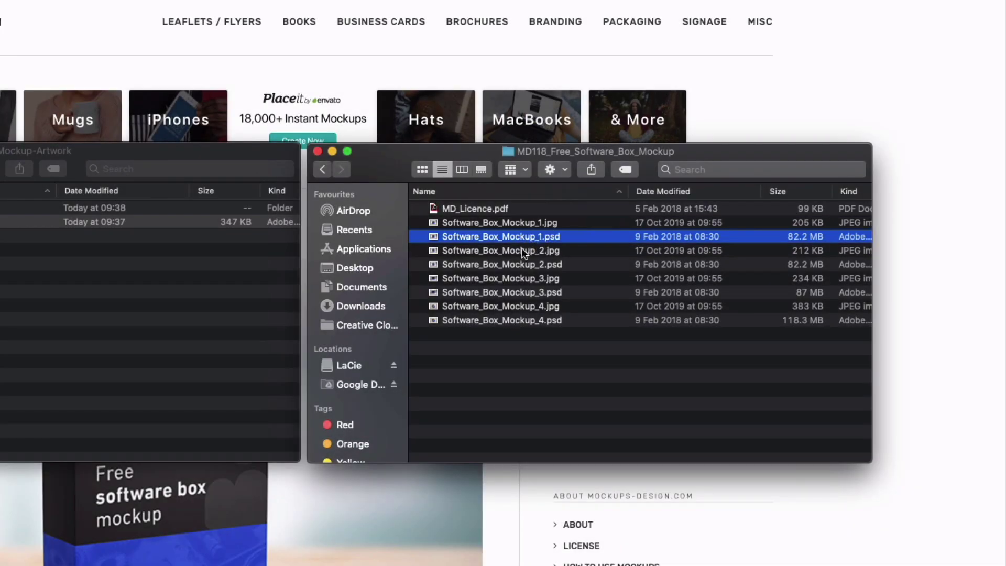
{"action": "left_click", "coordinate": [522, 250]}
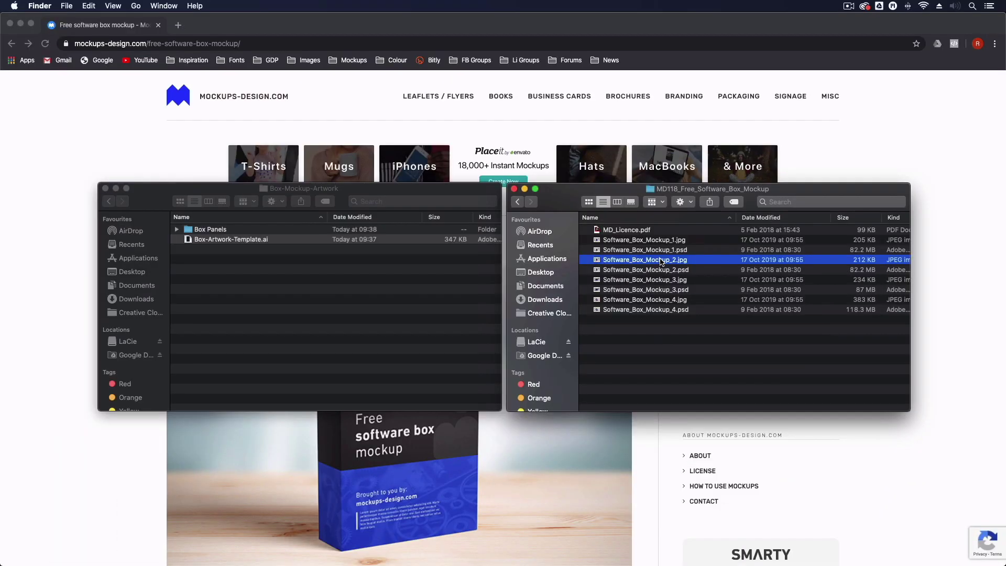
{"action": "key", "text": "space"}
Compare the third and fourth previews, then open Software_Box_Mockup_2.psd in Photoshop
{"action": "key", "text": "space"}
{"action": "left_click", "coordinate": [655, 279]}
{"action": "key", "text": "space"}
{"action": "key", "text": "space"}
{"action": "left_click", "coordinate": [649, 301]}
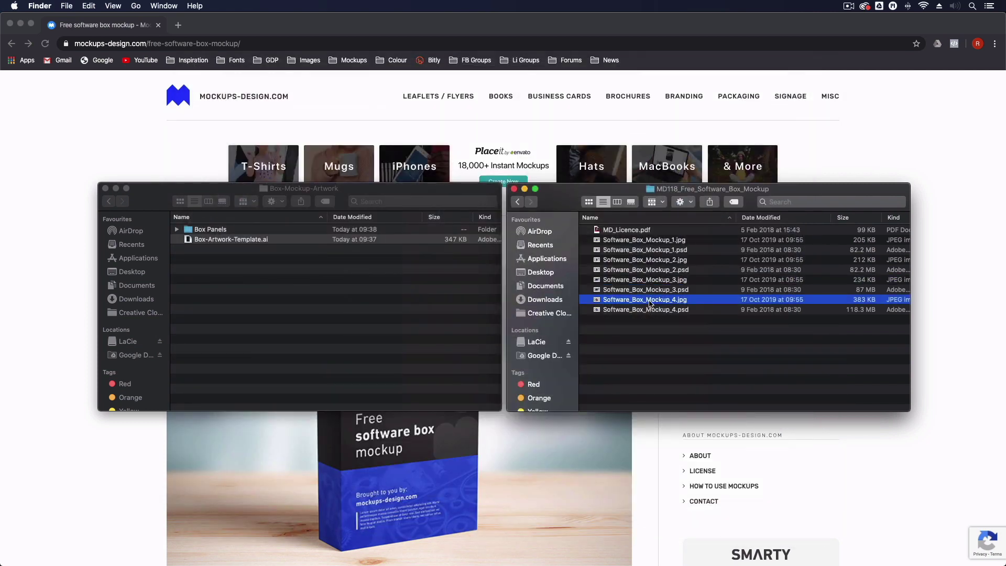
{"action": "left_click", "coordinate": [649, 281]}
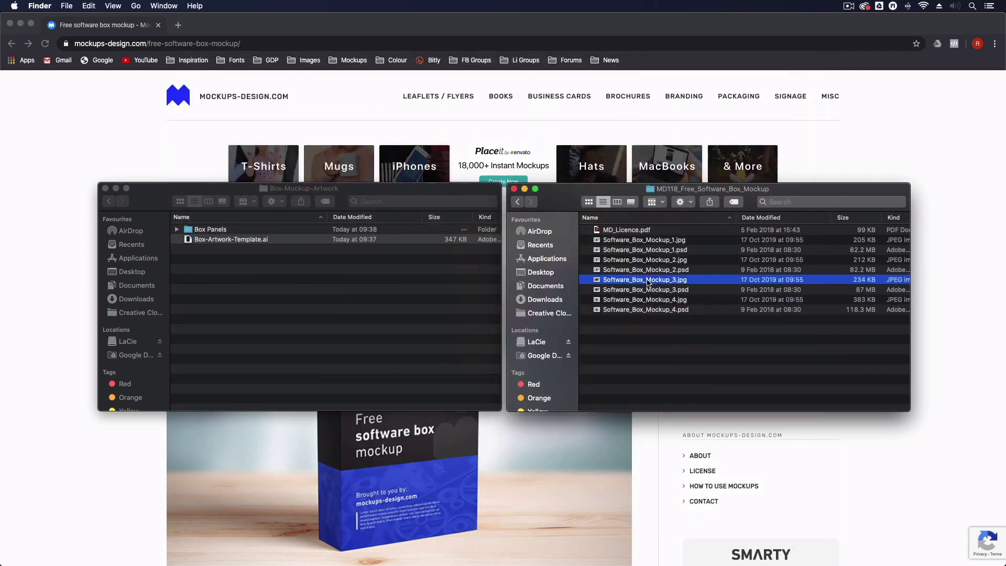
{"action": "key", "text": "space"}
{"action": "key", "text": "space"}
{"action": "left_click", "coordinate": [650, 261]}
{"action": "key", "text": "space"}
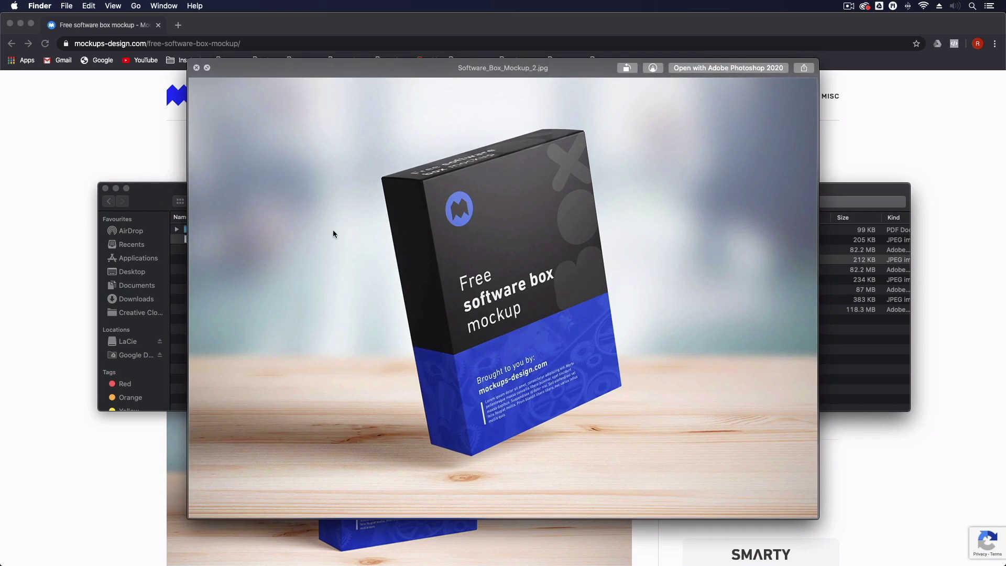
{"action": "key", "text": "space"}
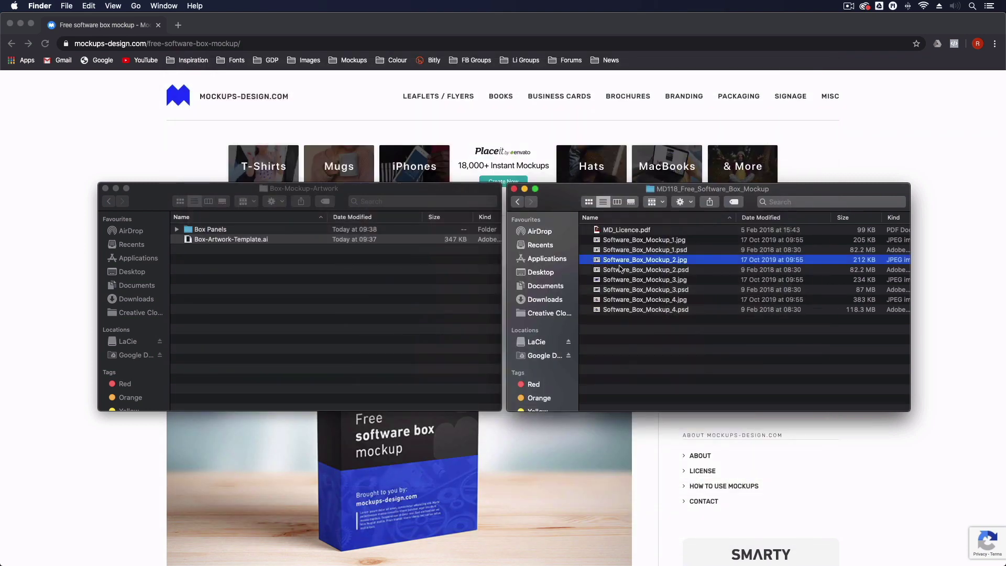
{"action": "left_click", "coordinate": [623, 270]}
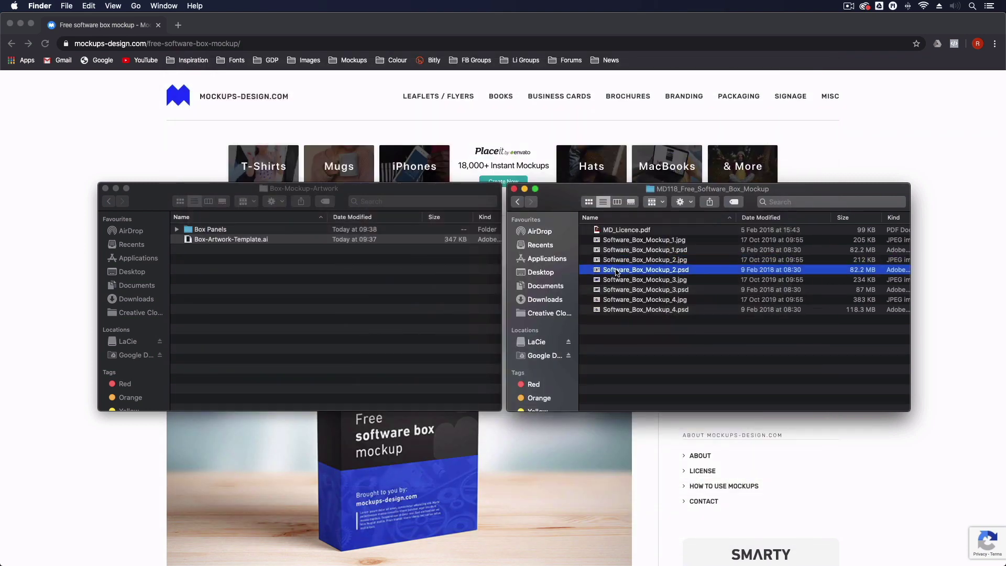
{"action": "double_click", "coordinate": [616, 271]}
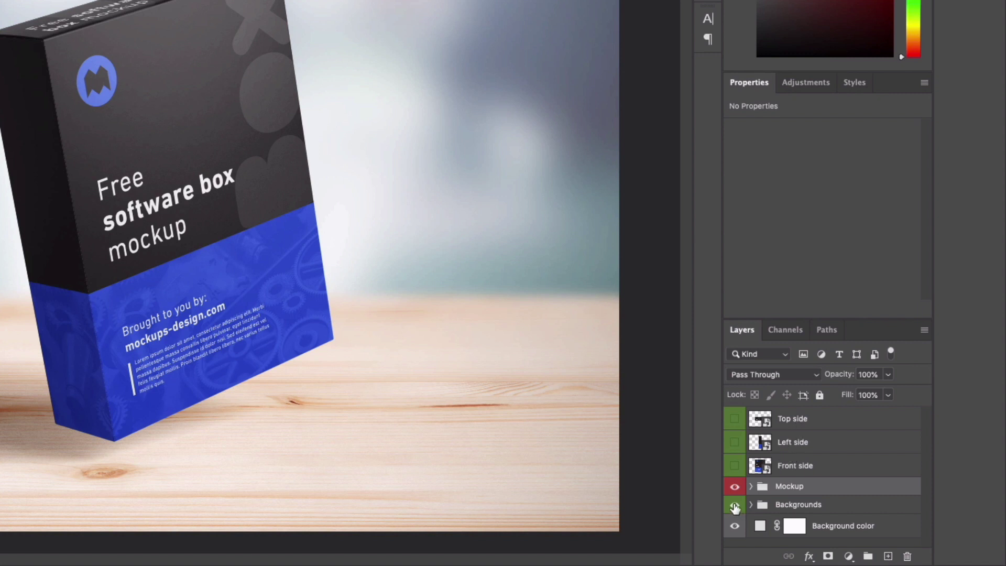
Hide the wooden-table Backgrounds group and turn on the Background color layer
{"action": "left_click", "coordinate": [735, 505]}
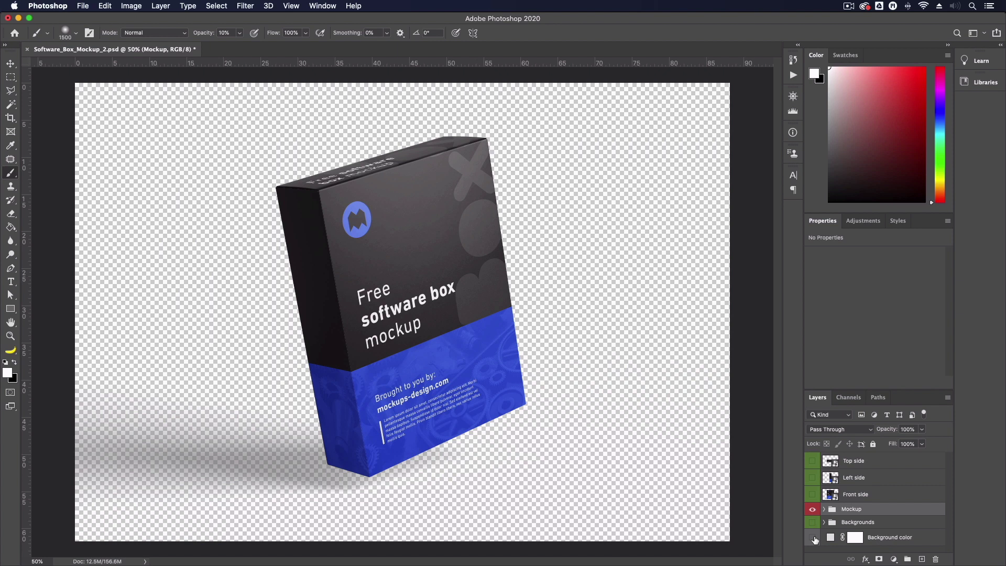
{"action": "left_click", "coordinate": [812, 538]}
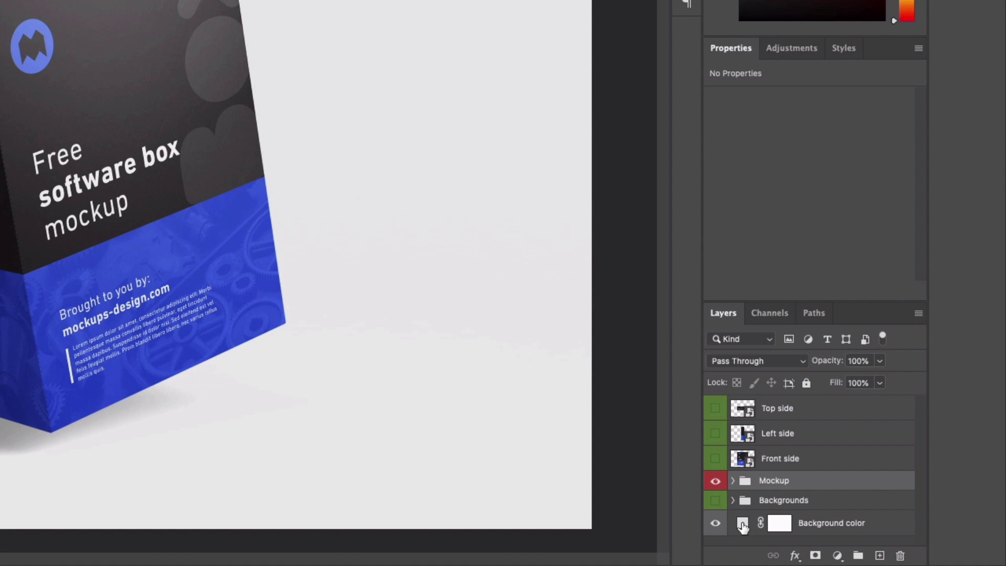
Set the Background color fill layer to dark grey #4f4f4f
{"action": "double_click", "coordinate": [742, 524]}
{"action": "left_click", "coordinate": [523, 270]}
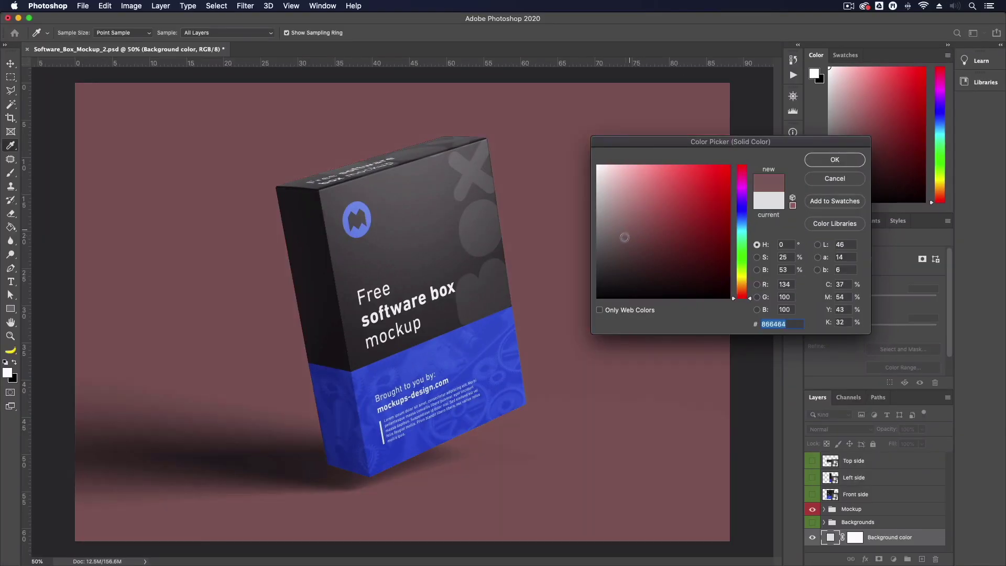
{"action": "left_click", "coordinate": [616, 246]}
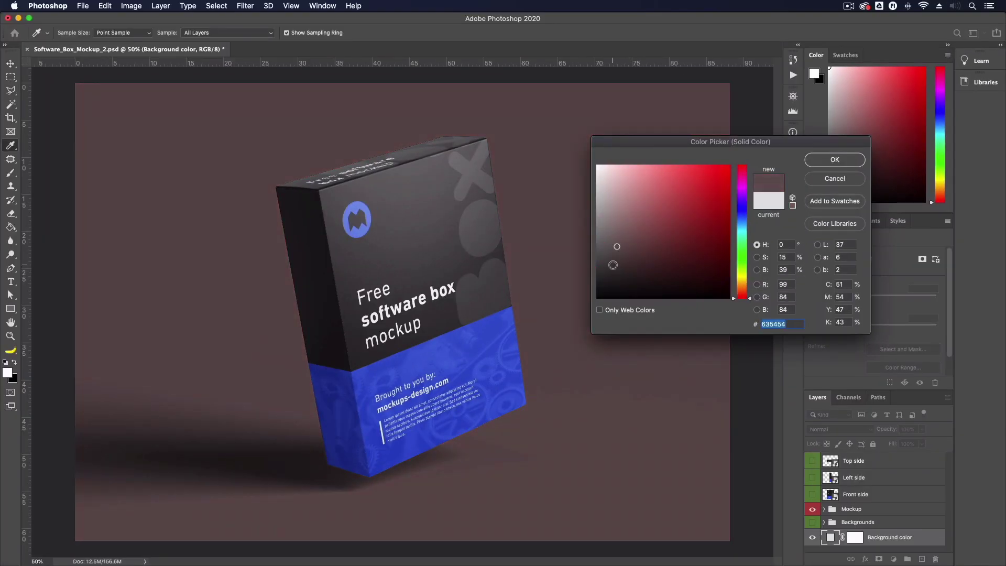
{"action": "mouse_move", "coordinate": [613, 264]}
{"action": "left_mouse_down"}
{"action": "mouse_move", "coordinate": [593, 271]}
{"action": "mouse_move", "coordinate": [595, 258]}
{"action": "left_mouse_up"}
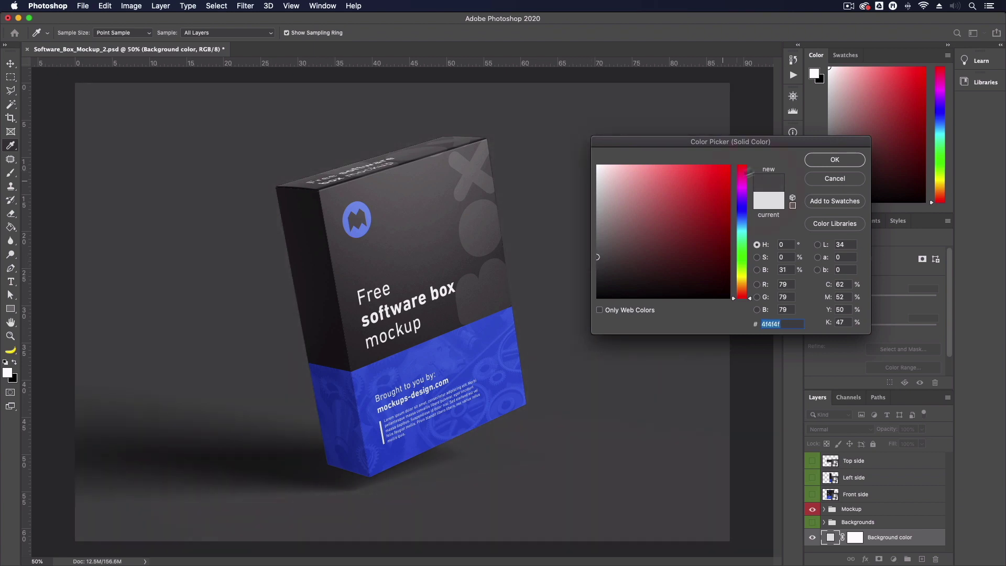
{"action": "left_click", "coordinate": [817, 160]}
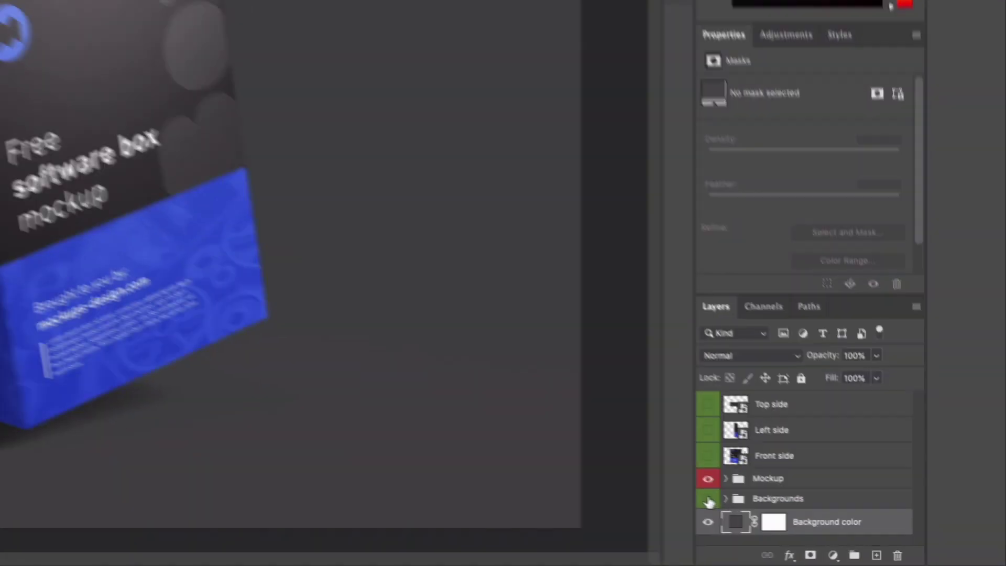
Show the Backgrounds group with Rear background and Floor hidden and Vignete switched on
{"action": "left_click", "coordinate": [705, 499]}
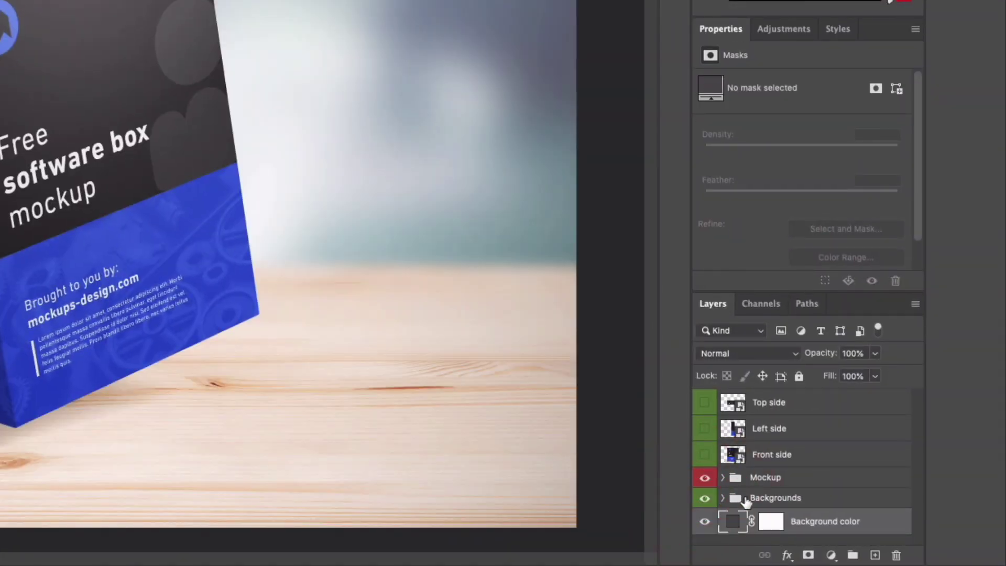
{"action": "left_click", "coordinate": [723, 498]}
{"action": "scroll", "coordinate": [744, 466], "scroll_direction": "down", "scroll_amount": 2}
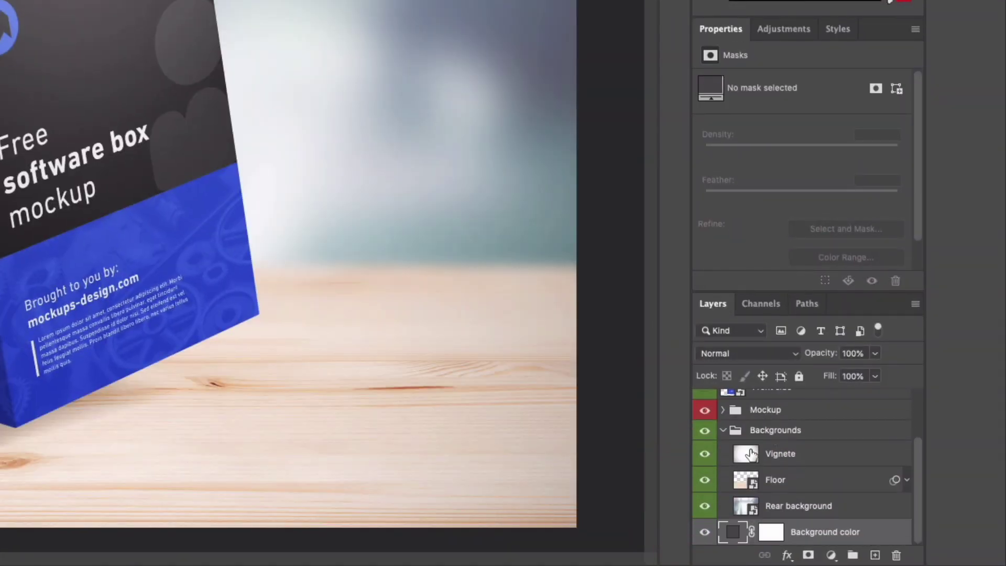
{"action": "left_click", "coordinate": [705, 505]}
{"action": "left_click", "coordinate": [705, 480]}
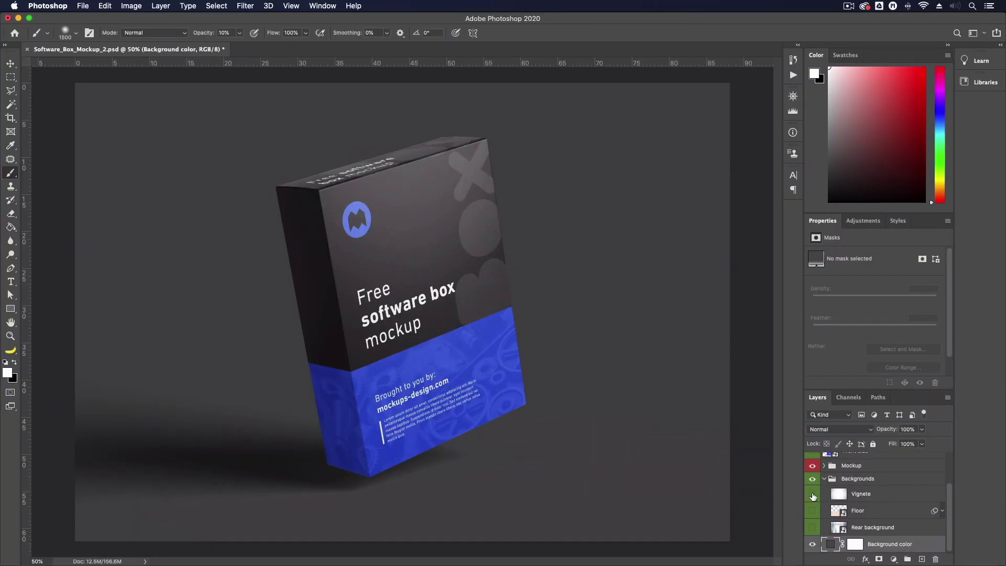
{"action": "left_click", "coordinate": [812, 496]}
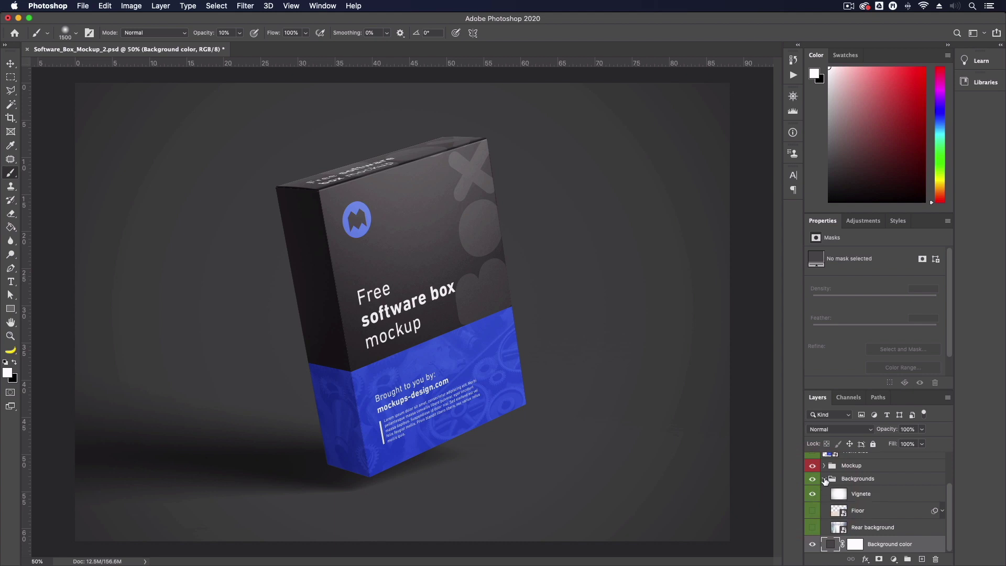
{"action": "left_click", "coordinate": [825, 479]}
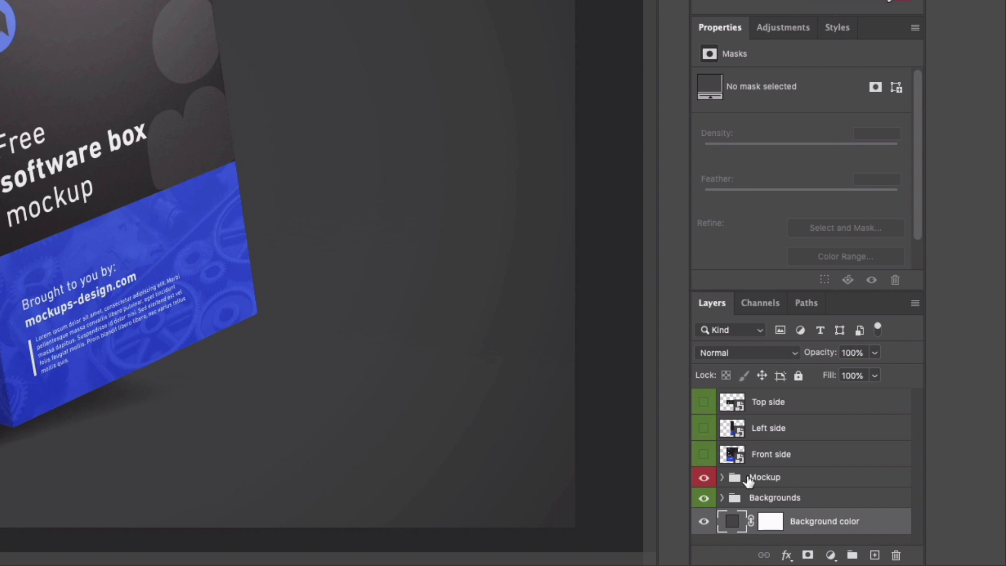
Turn on the Shadows layer inside the Mockup group
{"action": "left_click", "coordinate": [721, 477]}
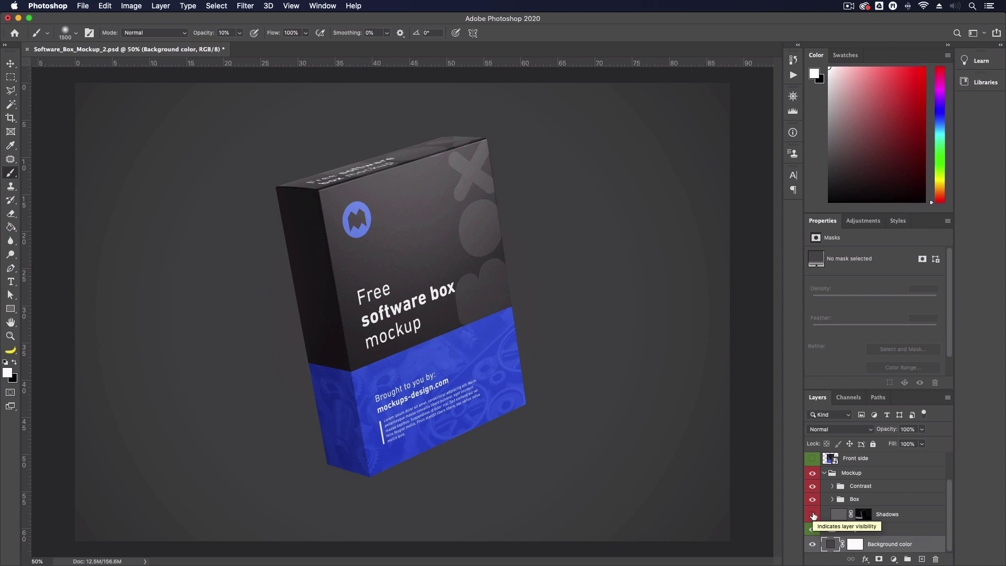
{"action": "left_click", "coordinate": [812, 515]}
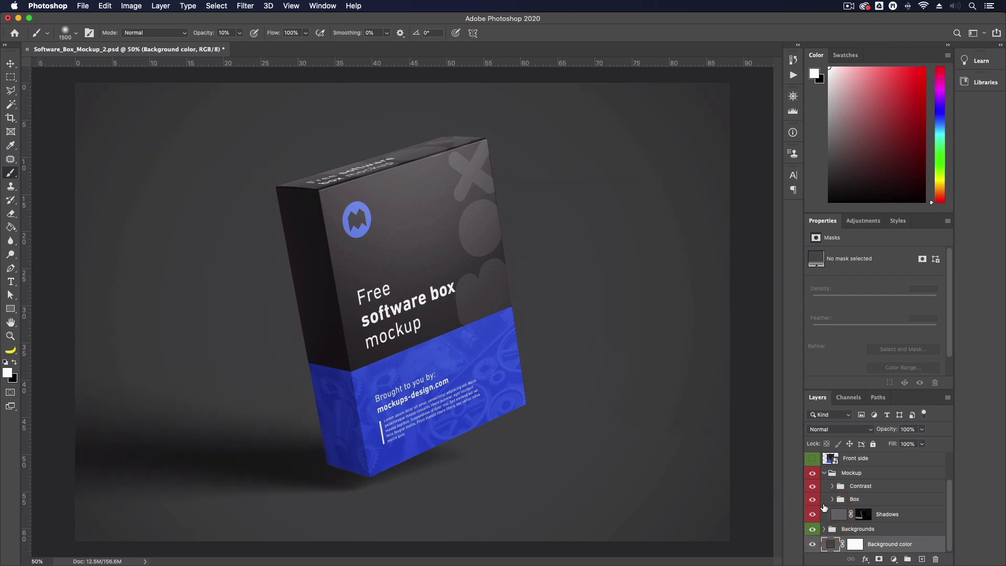
{"action": "left_click", "coordinate": [826, 473]}
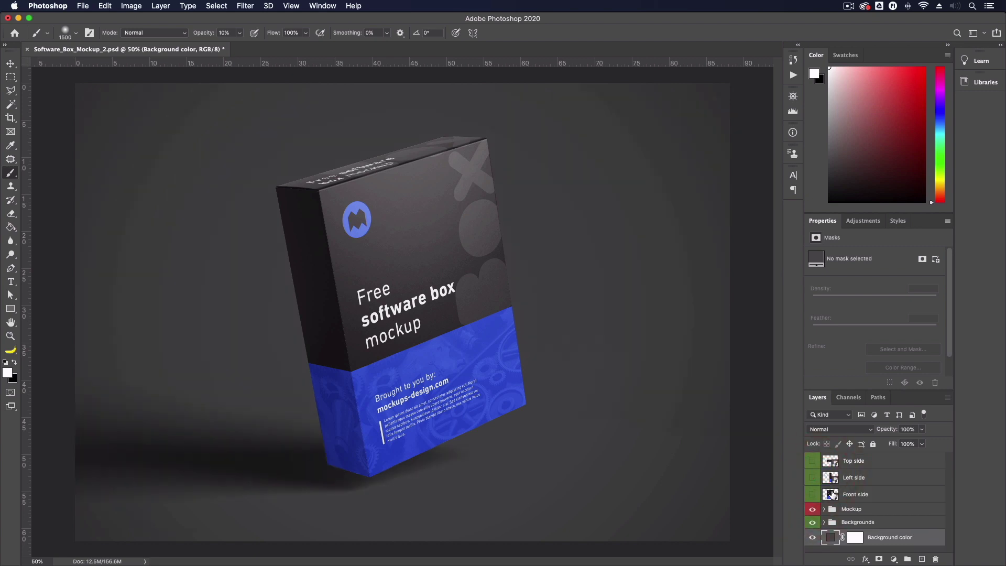
Select the side artwork layers and open the Front side smart object's contents
{"action": "left_click", "coordinate": [884, 496]}
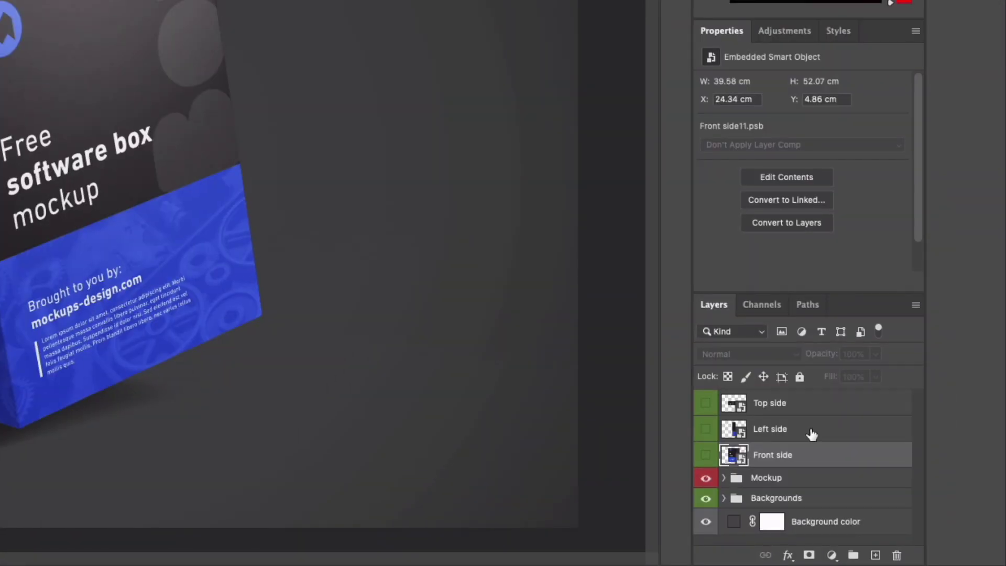
{"action": "left_click", "coordinate": [880, 479]}
{"action": "left_click", "coordinate": [809, 403]}
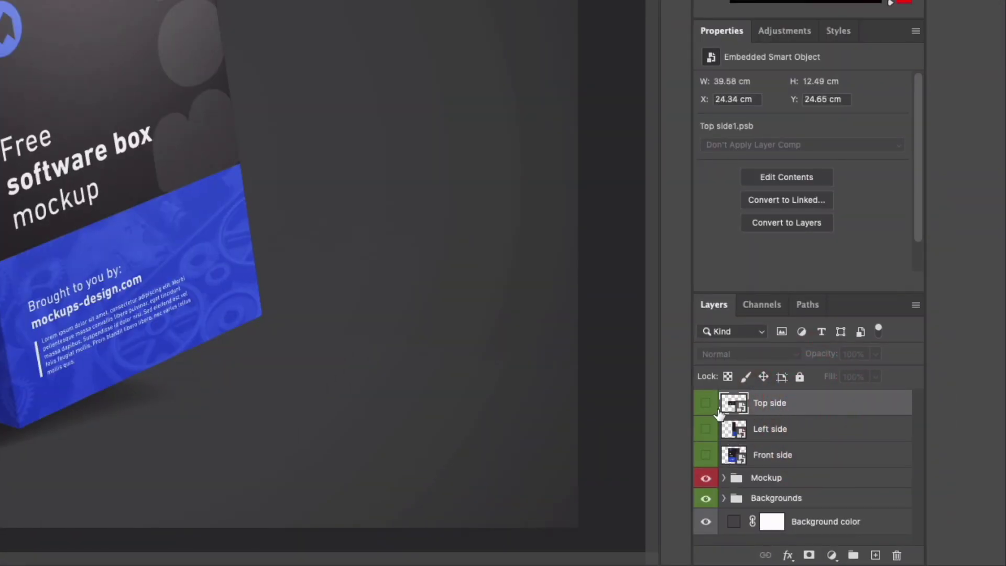
{"action": "left_click", "coordinate": [812, 455]}
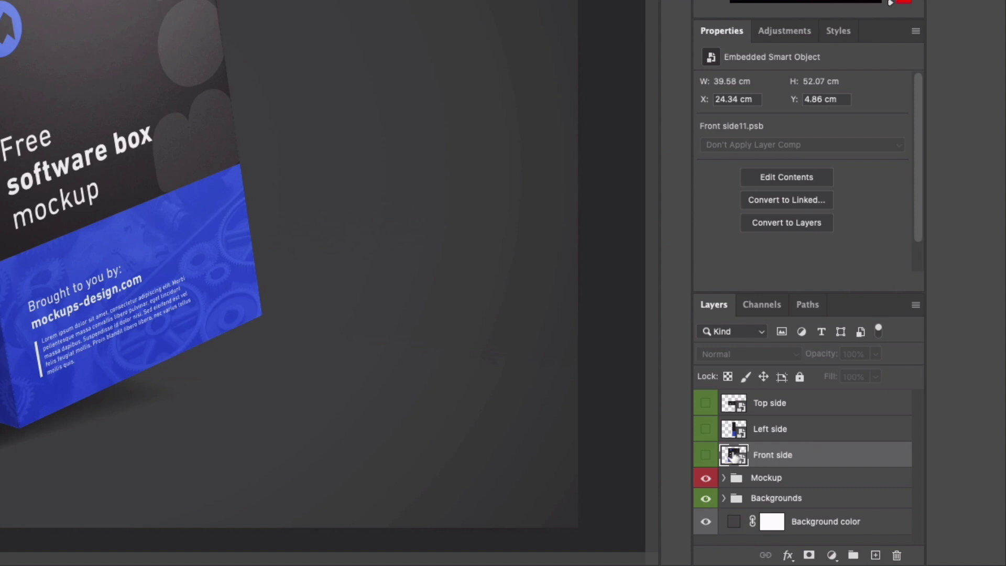
{"action": "double_click", "coordinate": [733, 456]}
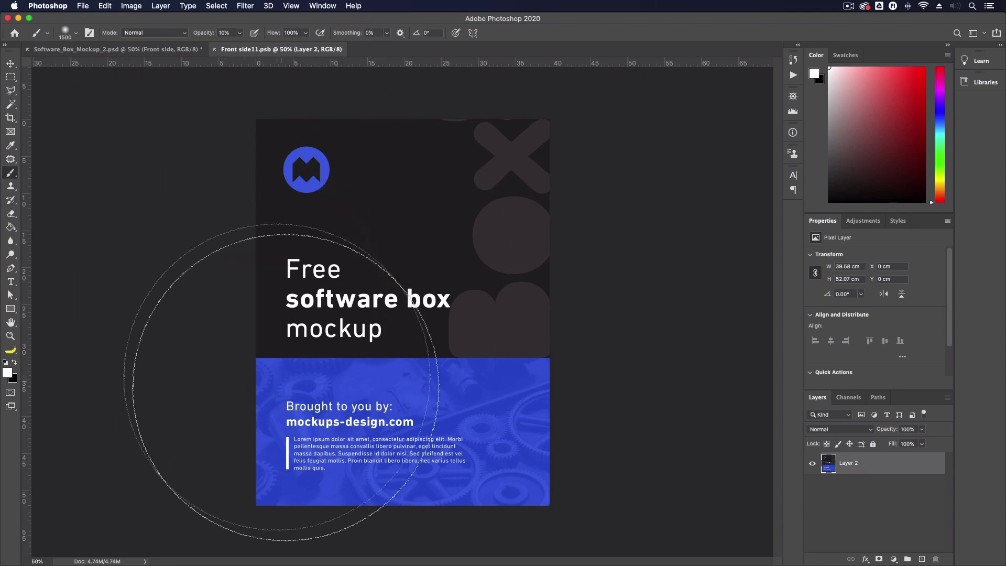
With the Move tool, return to the box mockup, then bring up Box-Artwork-Template.ai in Illustrator
{"action": "left_click", "coordinate": [10, 64]}
{"action": "left_click", "coordinate": [207, 212]}
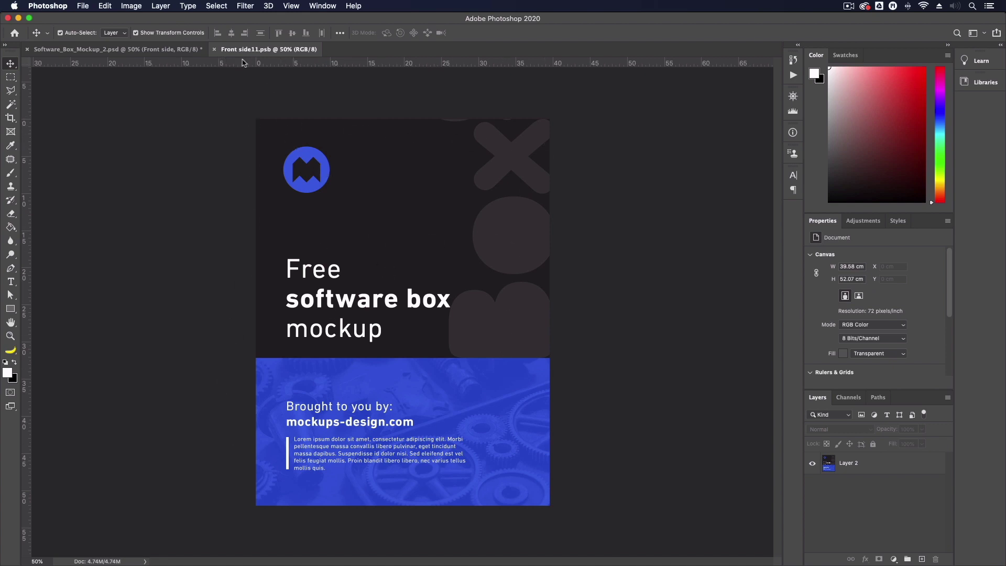
{"action": "left_click", "coordinate": [159, 49]}
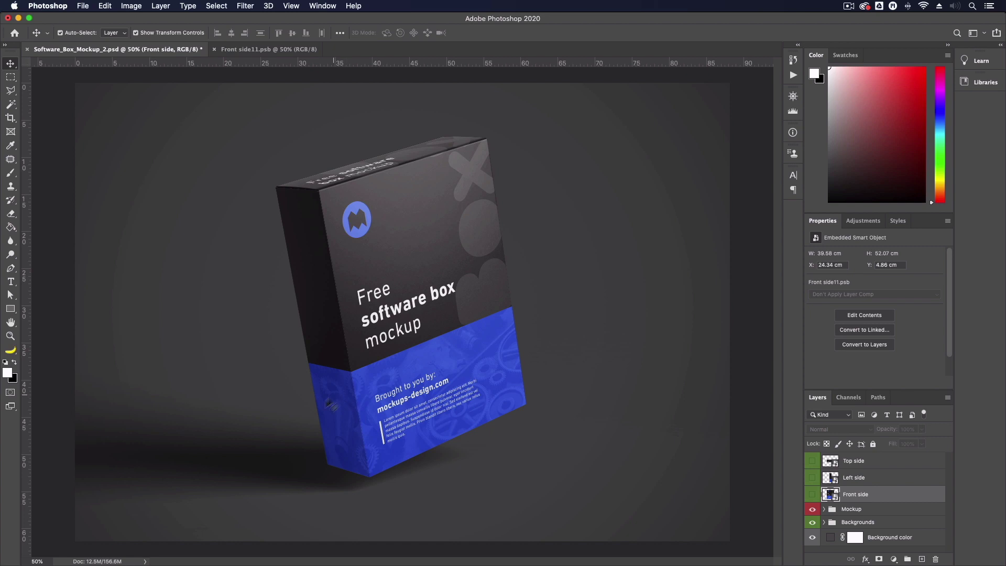
{"action": "left_click", "coordinate": [262, 554]}
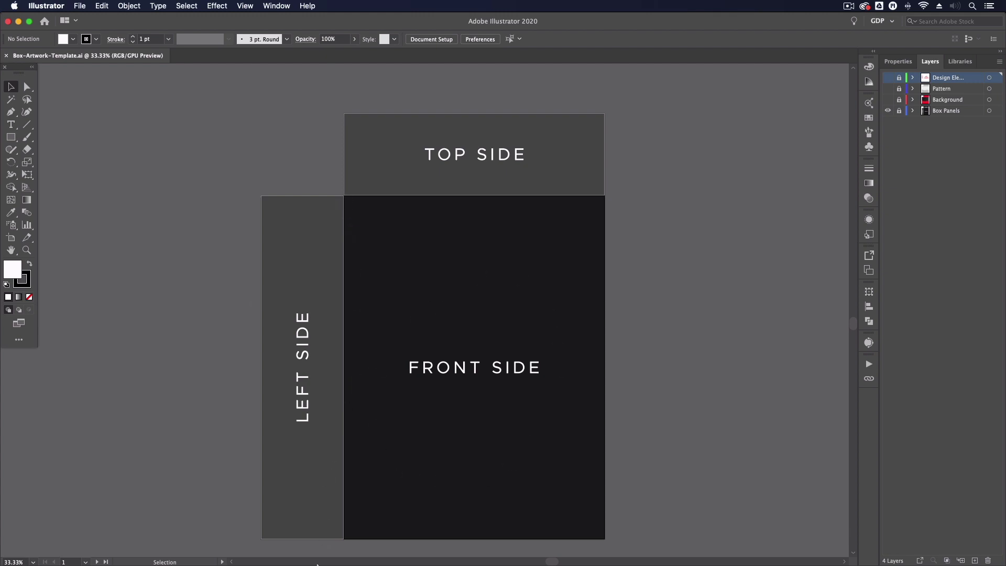
Back in Photoshop, select the Left side and Top side layers, then round-trip through Illustrator
{"action": "mouse_move", "coordinate": [282, 553]}
{"action": "left_click", "coordinate": [229, 551]}
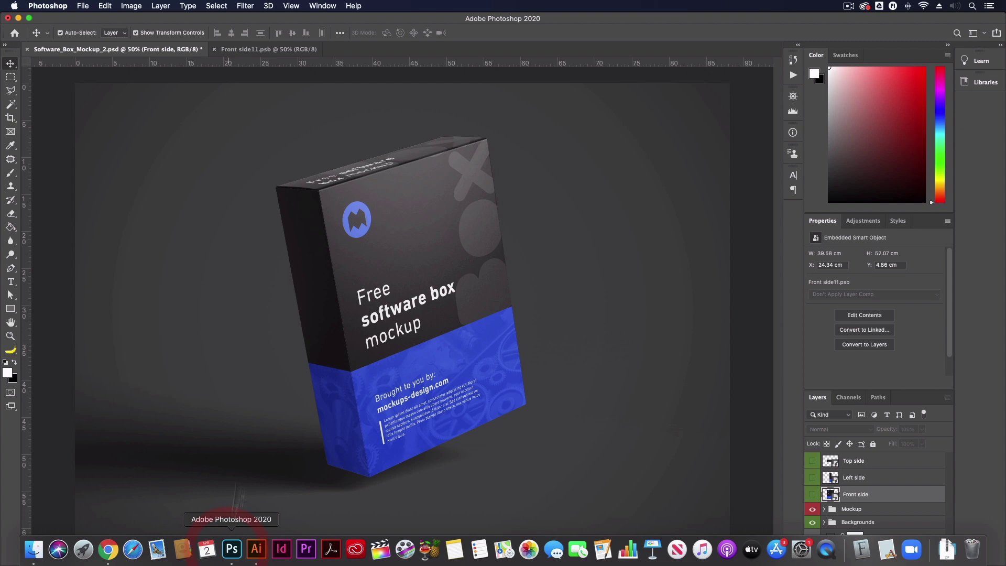
{"action": "left_click", "coordinate": [881, 478]}
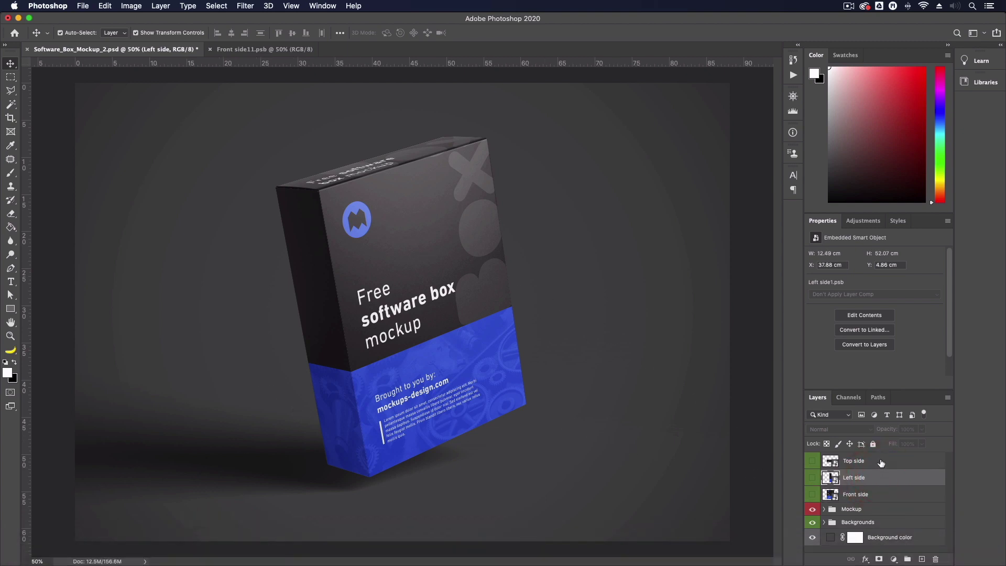
{"action": "left_click", "coordinate": [881, 462]}
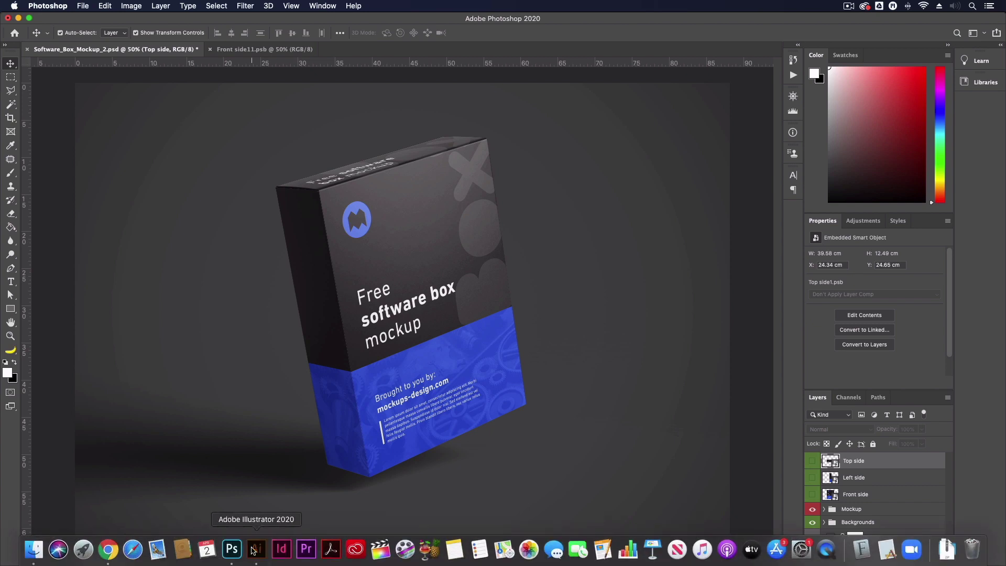
{"action": "left_click", "coordinate": [263, 552]}
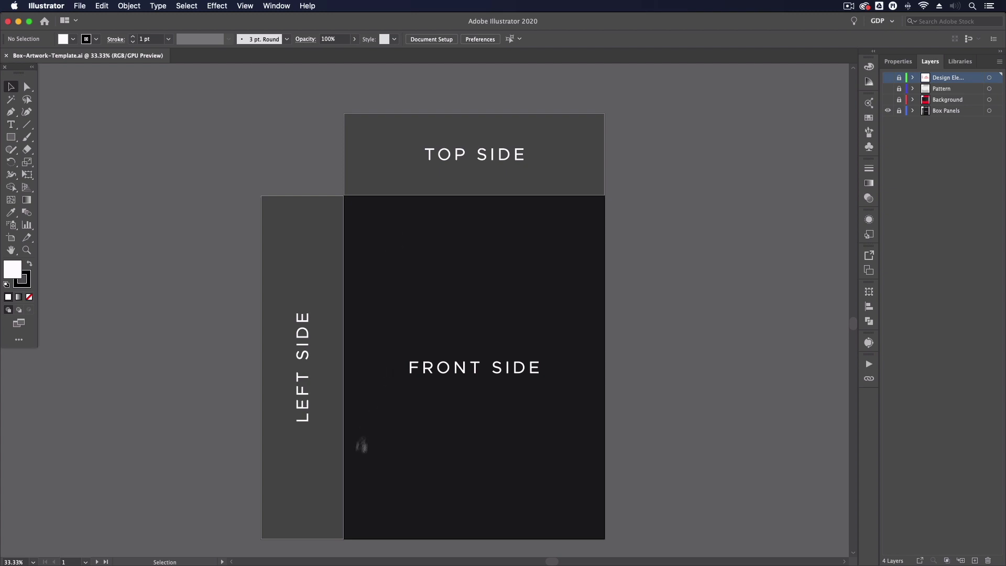
{"action": "left_click", "coordinate": [224, 548]}
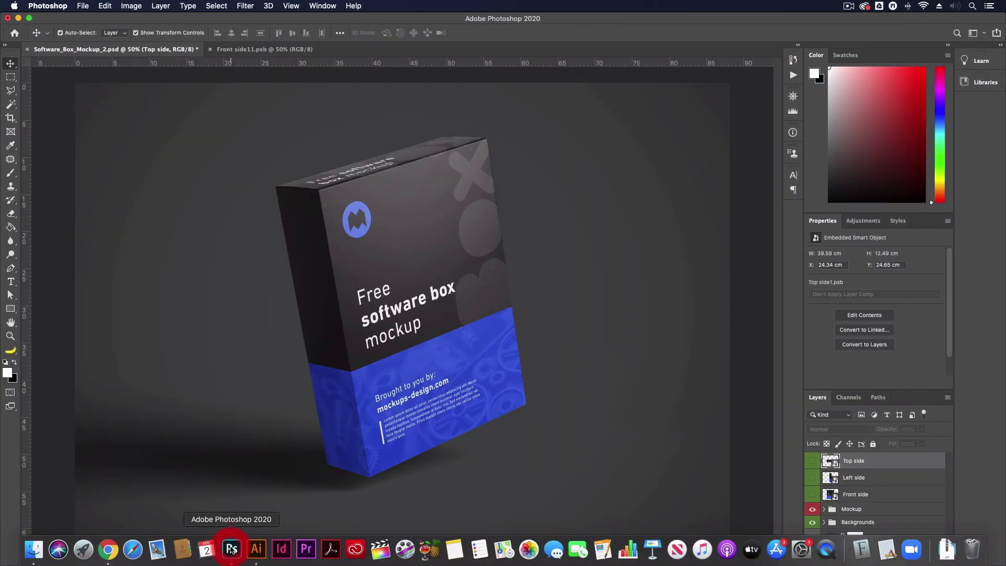
Open the Front side and Left side smart objects in tabs, returning to the mockup each time
{"action": "left_click", "coordinate": [856, 495]}
{"action": "double_click", "coordinate": [829, 494]}
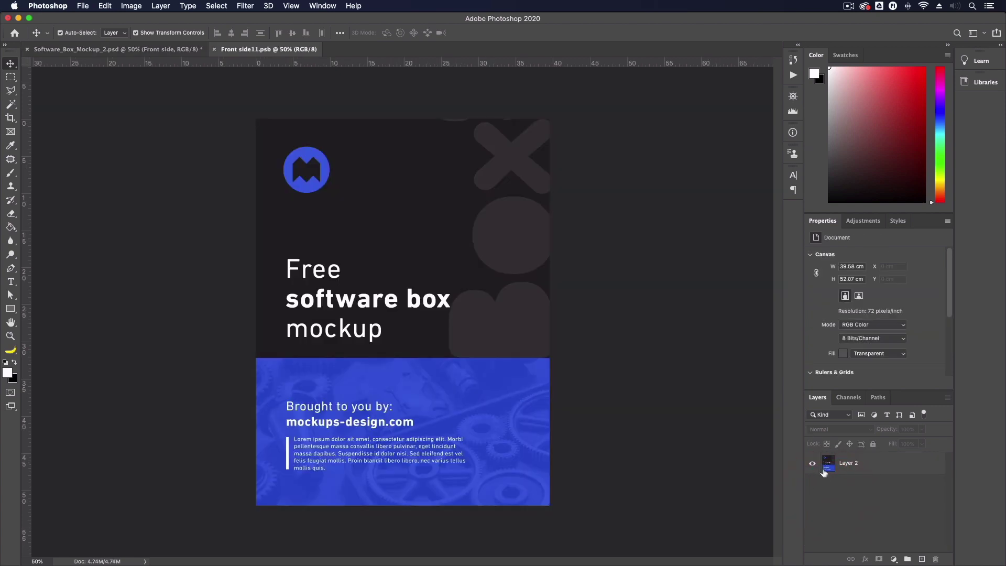
{"action": "left_click", "coordinate": [189, 50]}
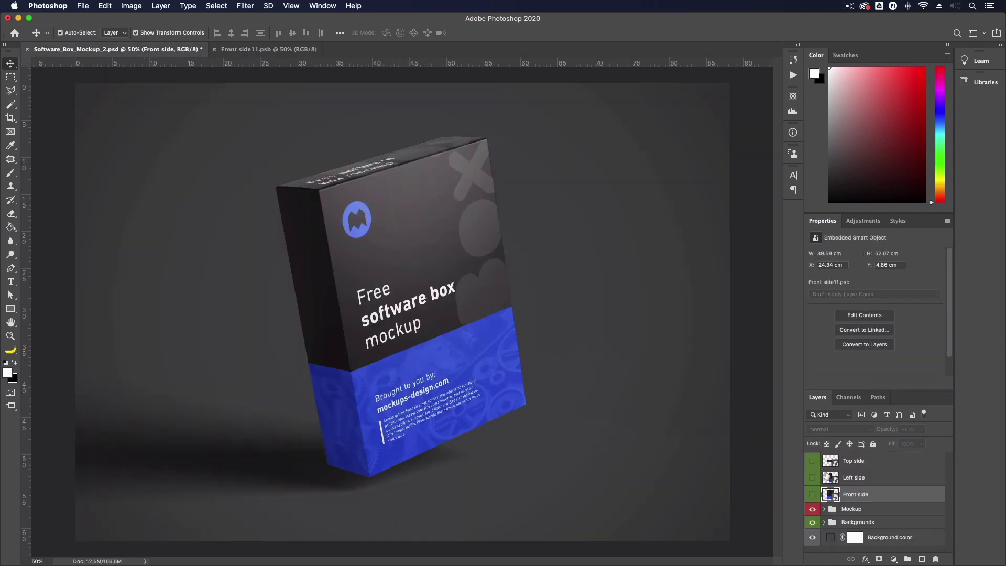
{"action": "double_click", "coordinate": [829, 477]}
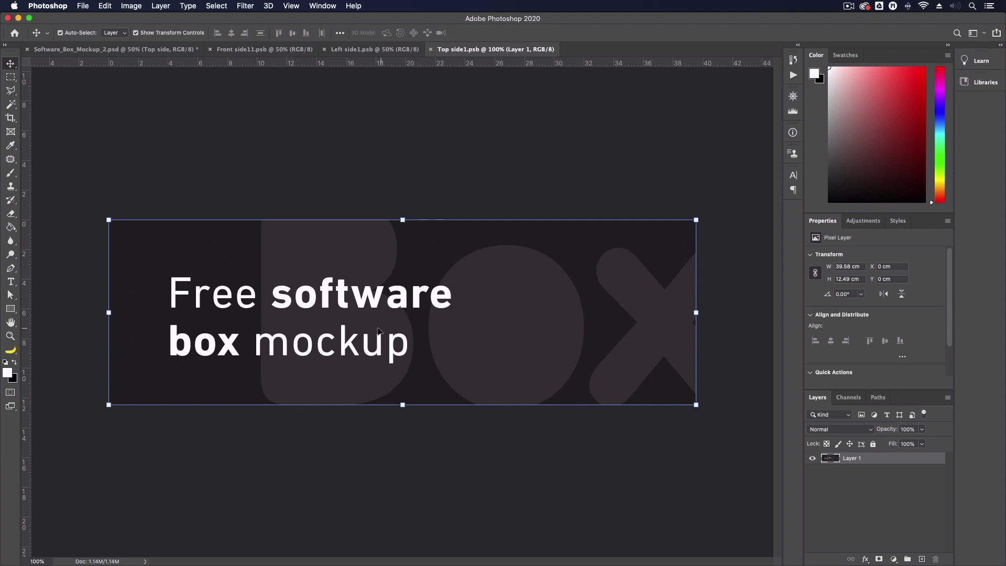
{"action": "left_click", "coordinate": [135, 49]}
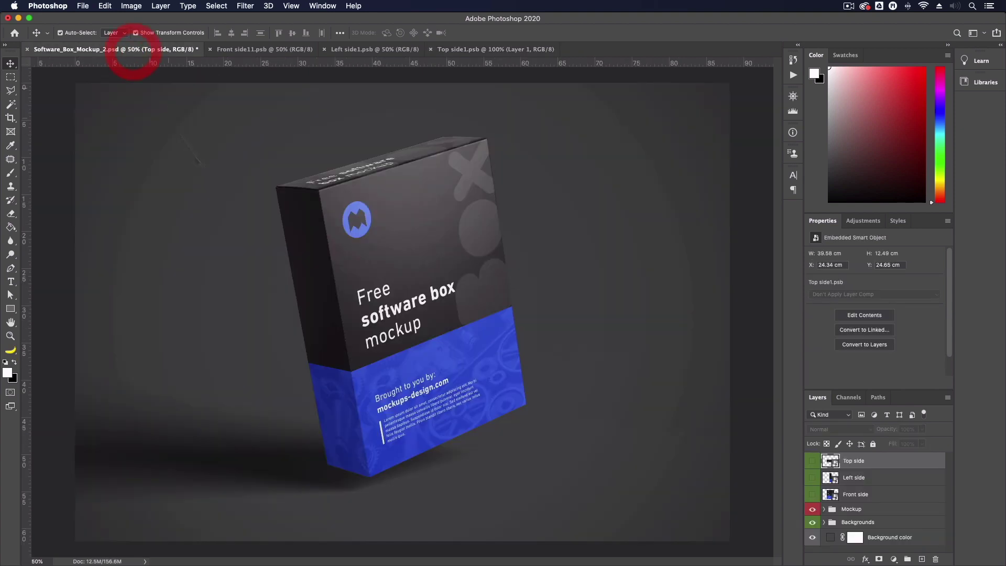
In Illustrator, show the Background, Pattern and Design Elements layers
{"action": "left_click", "coordinate": [256, 549]}
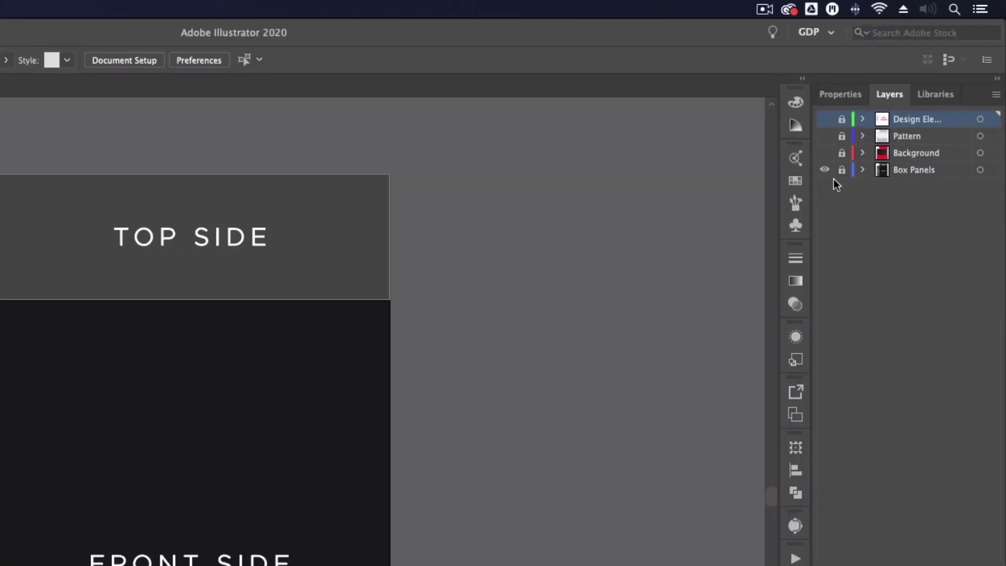
{"action": "left_click", "coordinate": [825, 152]}
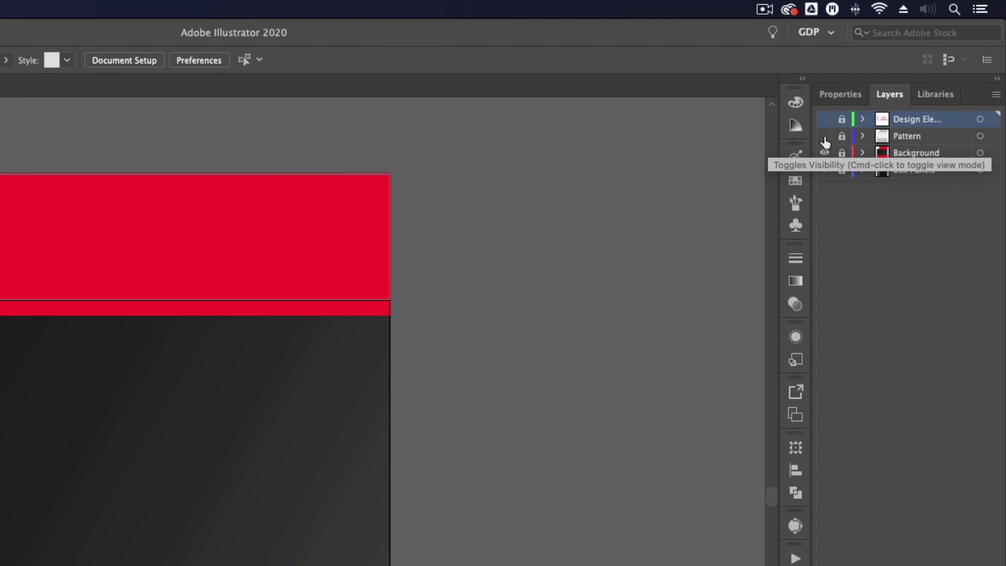
{"action": "left_click", "coordinate": [825, 136]}
{"action": "left_click", "coordinate": [825, 119]}
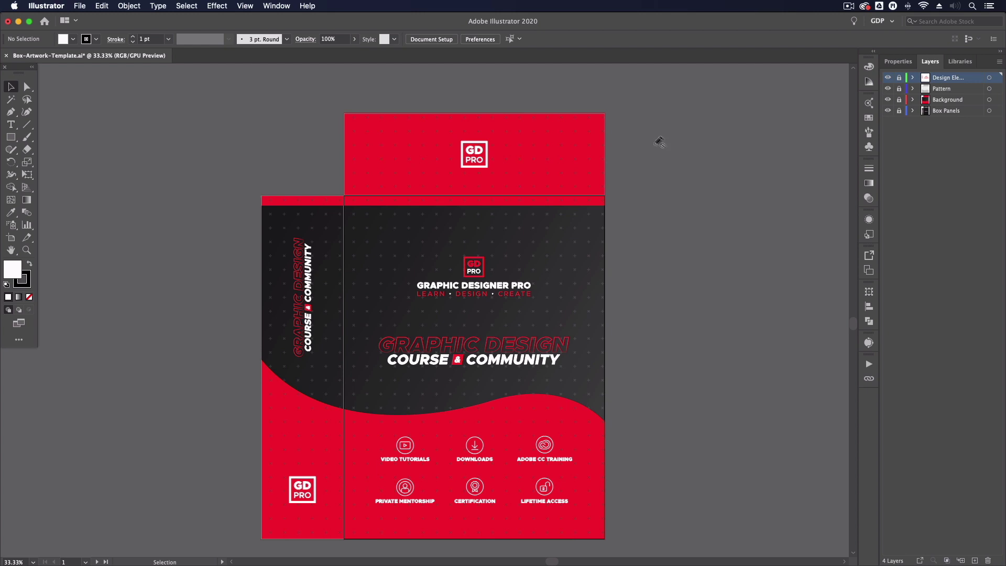
With the Selection tool active, unlock the Design Elements and Pattern layers
{"action": "left_click", "coordinate": [13, 88]}
{"action": "scroll", "coordinate": [176, 155], "scroll_direction": "down", "scroll_amount": 1}
{"action": "scroll", "coordinate": [193, 194], "scroll_direction": "down", "scroll_amount": 1}
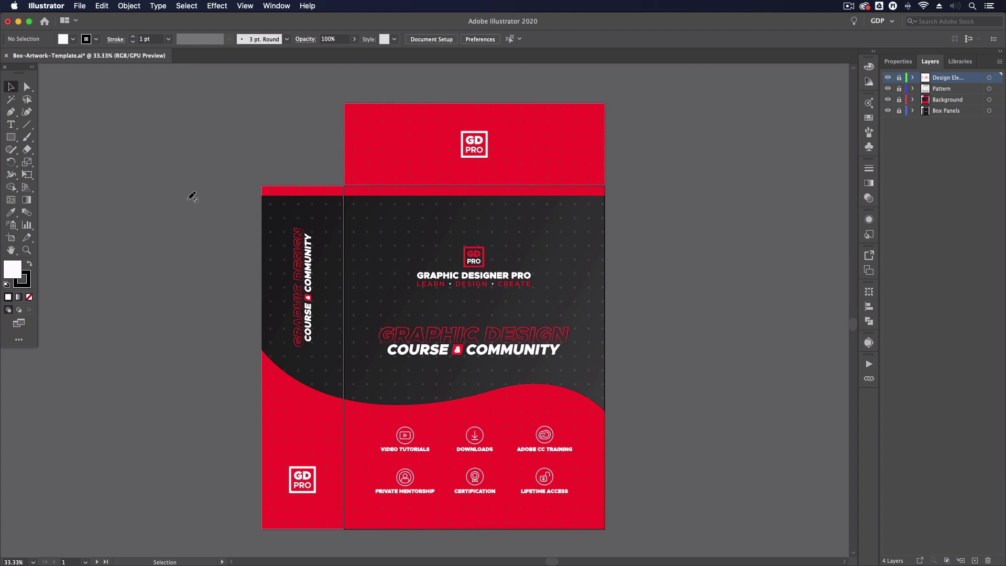
{"action": "left_click", "coordinate": [899, 78]}
{"action": "left_click", "coordinate": [899, 90]}
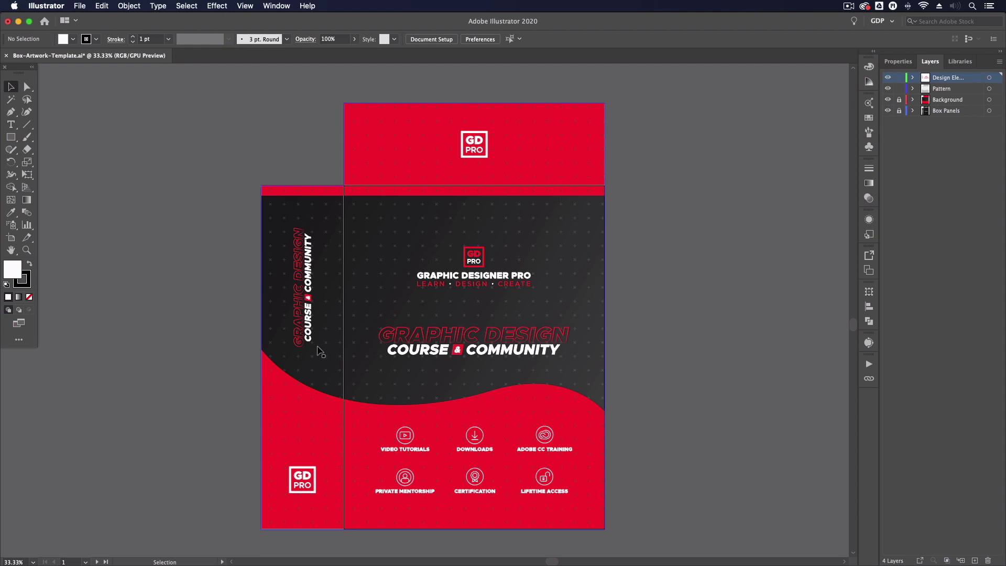
Select a pattern path, the top-flap path and the red wave shape, then deselect
{"action": "left_click", "coordinate": [288, 402]}
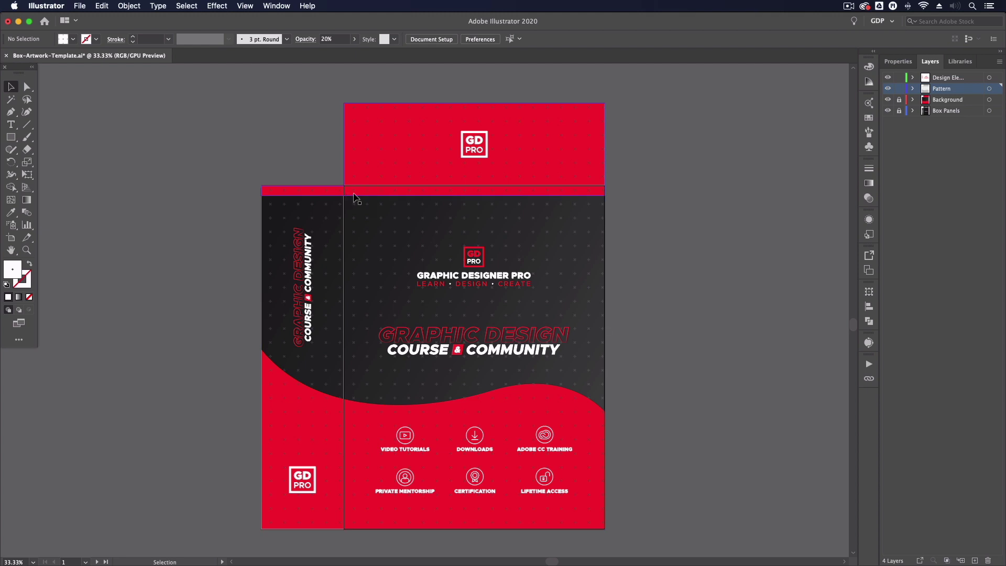
{"action": "left_click", "coordinate": [357, 192]}
{"action": "left_click", "coordinate": [326, 419]}
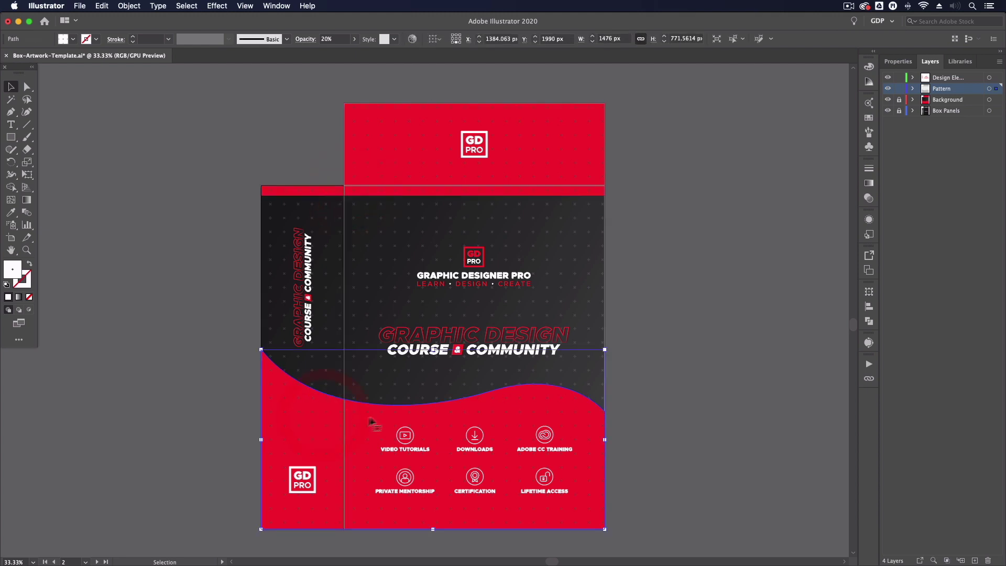
{"action": "left_click", "coordinate": [158, 249]}
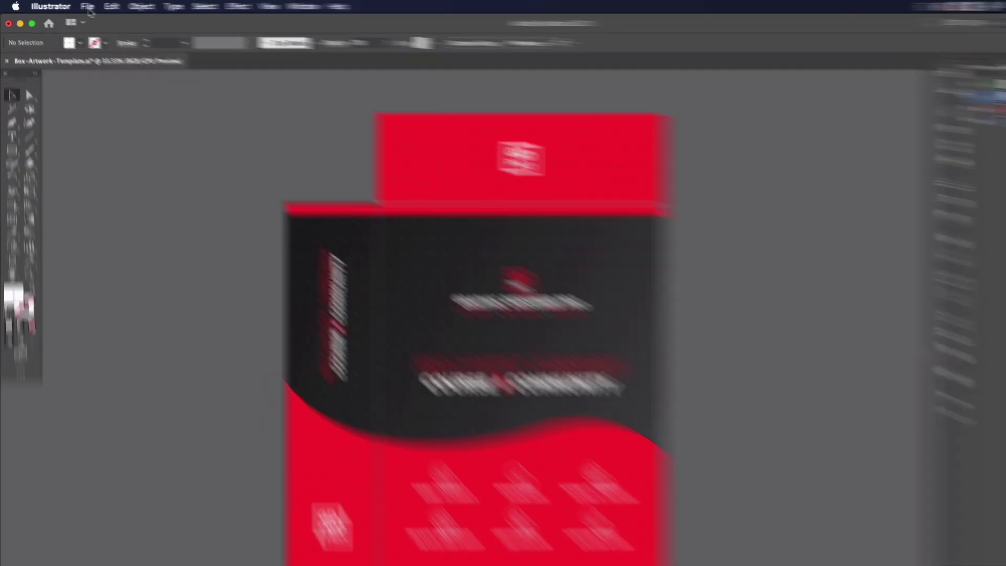
Start an Export As of the box artwork using artboards, targeting the Box Panels folder
{"action": "left_click", "coordinate": [79, 5]}
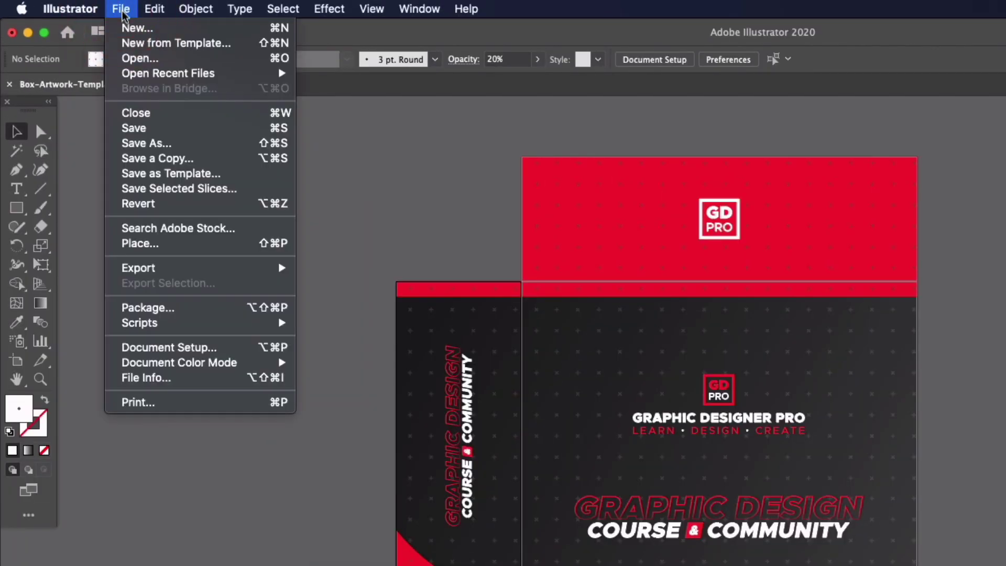
{"action": "mouse_move", "coordinate": [102, 177]}
{"action": "left_click", "coordinate": [338, 282]}
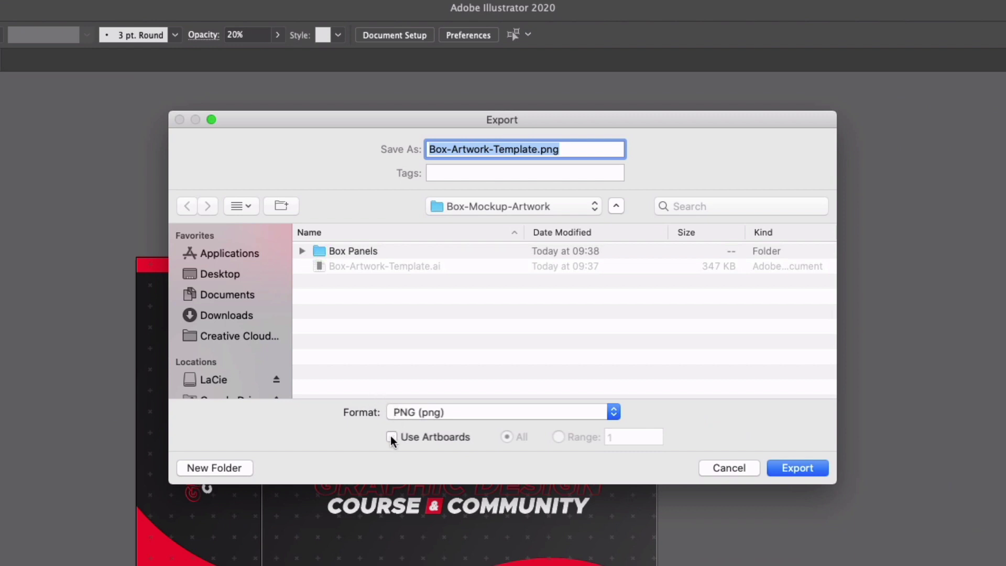
{"action": "left_click", "coordinate": [391, 435]}
{"action": "double_click", "coordinate": [358, 250]}
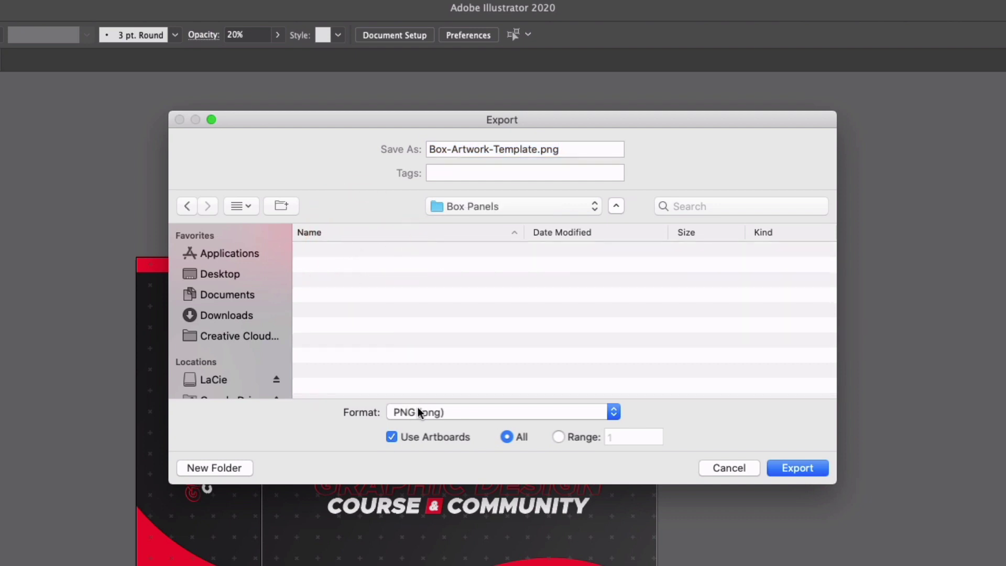
Keep PNG as the format and export at High (300 ppi) resolution
{"action": "left_click", "coordinate": [449, 412]}
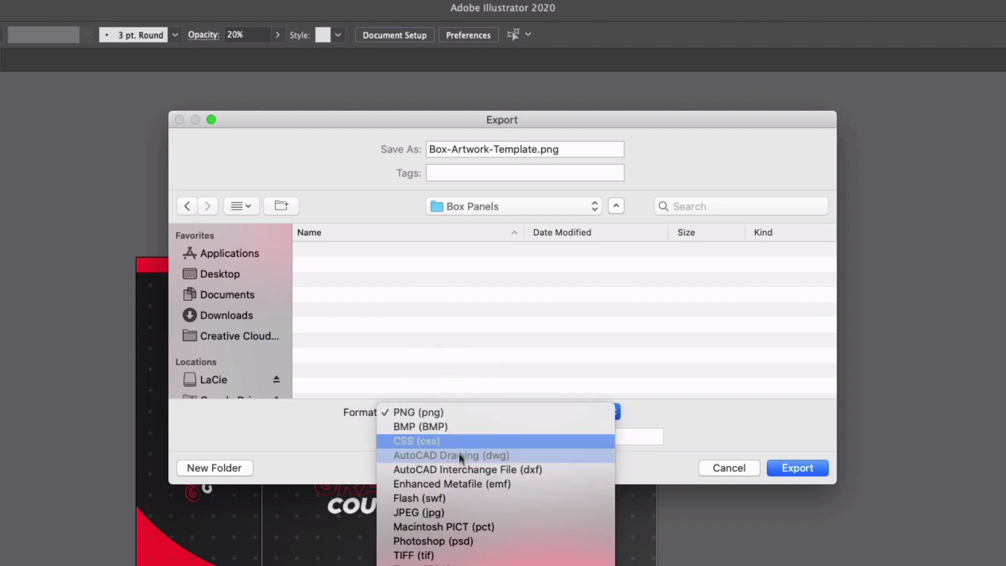
{"action": "left_click", "coordinate": [435, 413]}
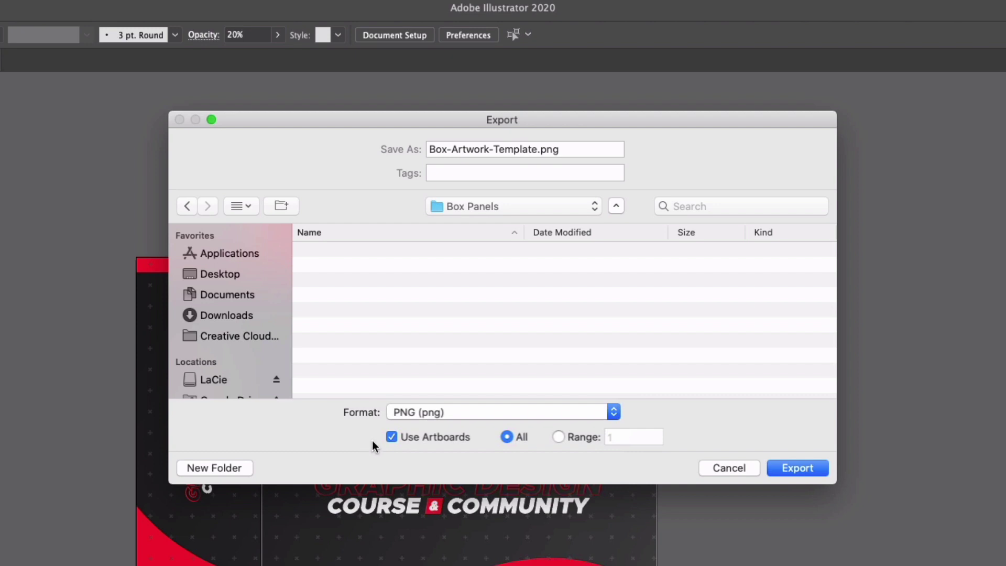
{"action": "left_click", "coordinate": [788, 466]}
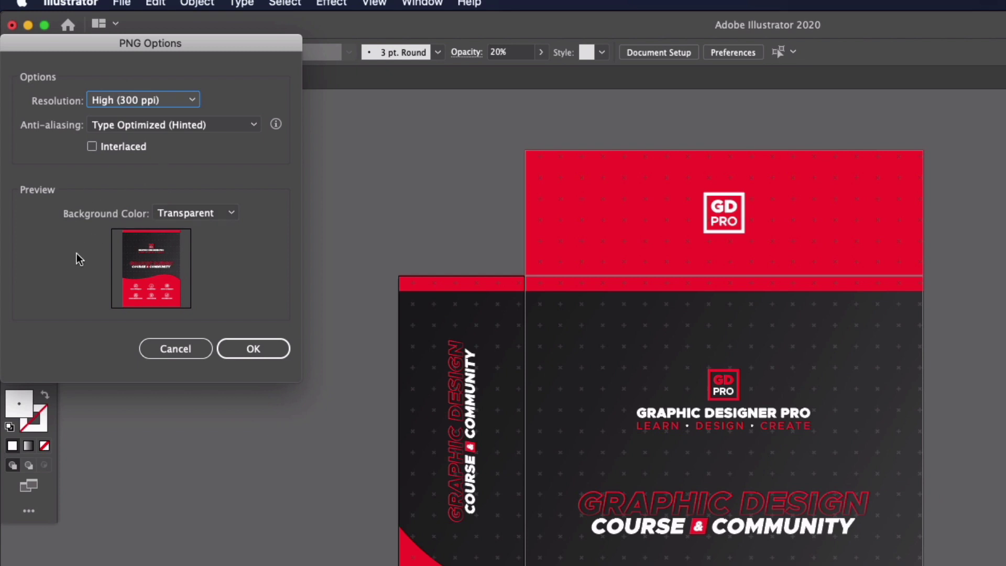
{"action": "left_click", "coordinate": [233, 354]}
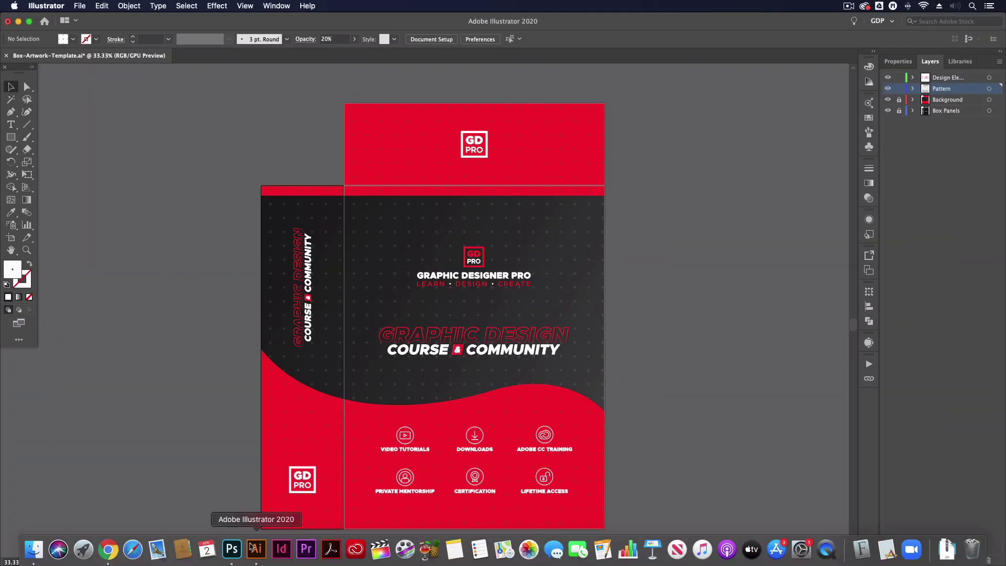
Go to the Front side document in Photoshop and open the Box Panels folder in Finder
{"action": "left_click", "coordinate": [232, 549]}
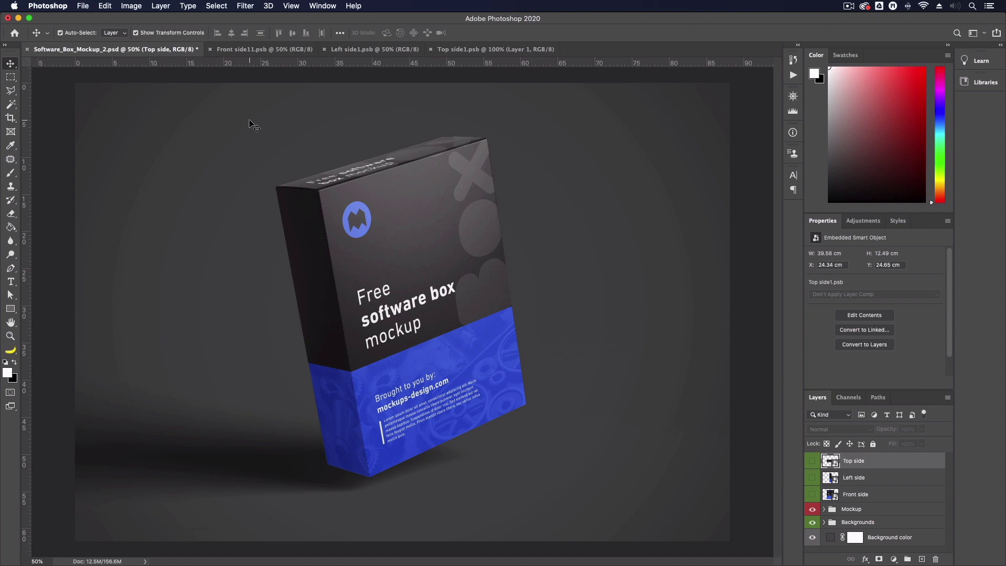
{"action": "left_click", "coordinate": [246, 50]}
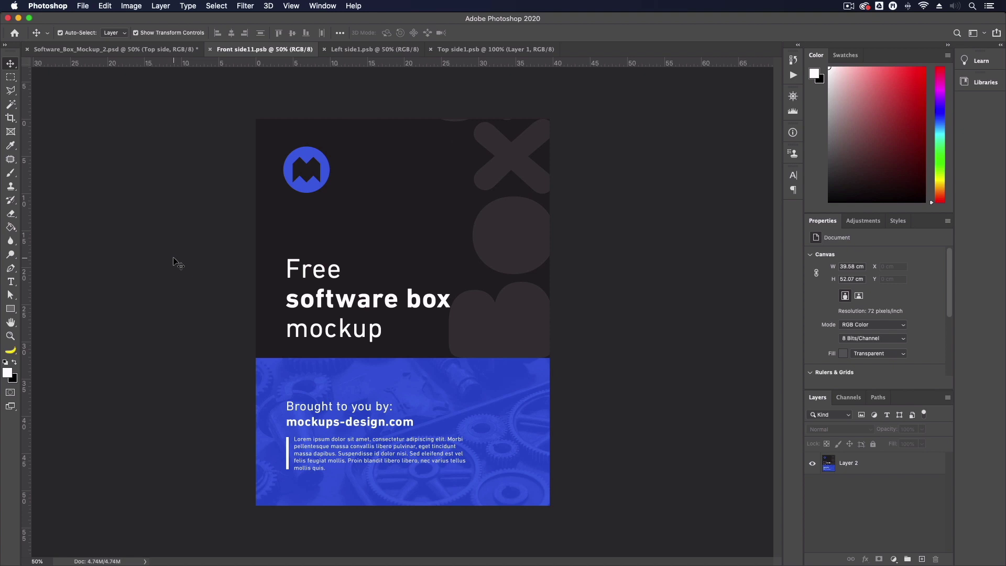
{"action": "mouse_move", "coordinate": [188, 565]}
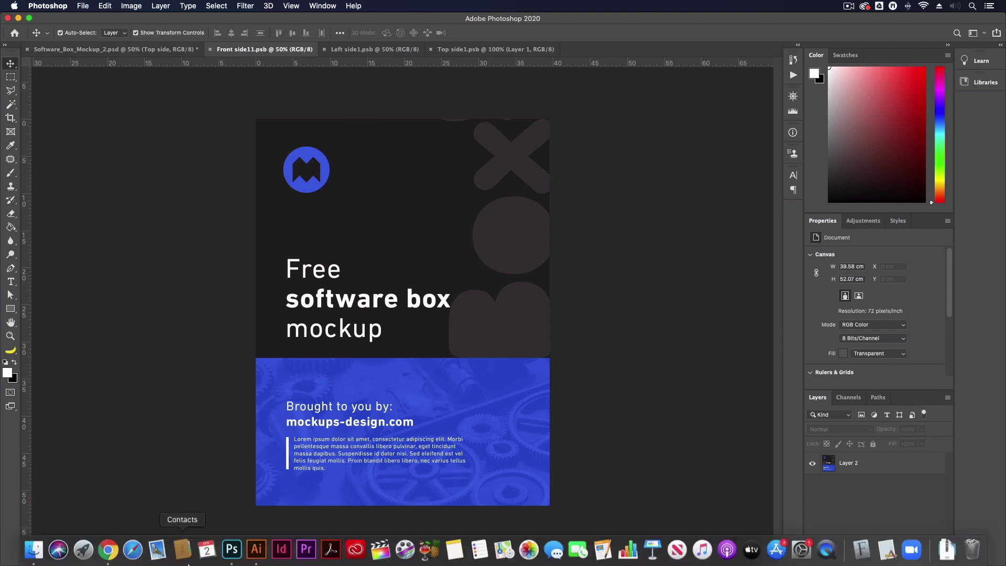
{"action": "left_click", "coordinate": [33, 549]}
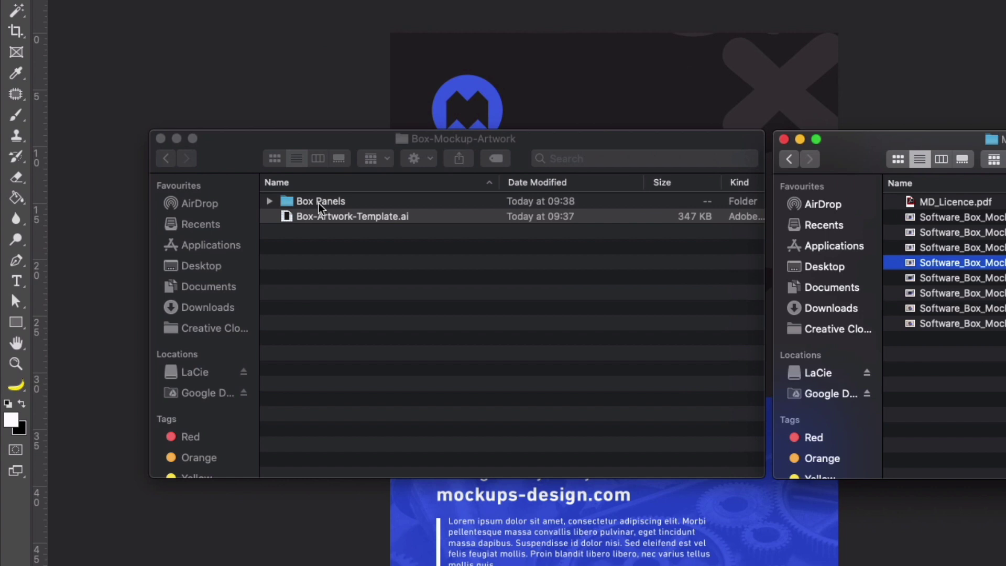
{"action": "double_click", "coordinate": [320, 203]}
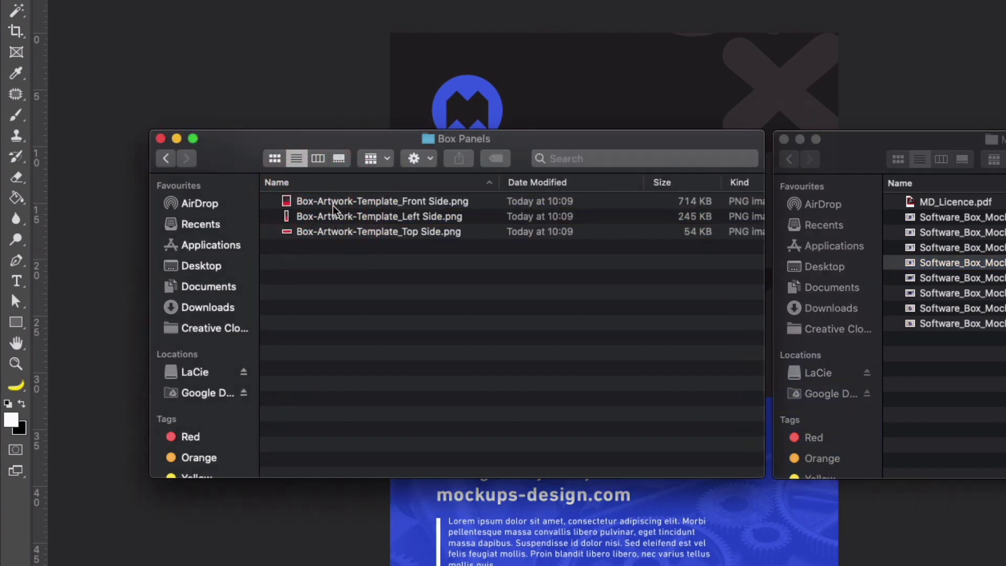
Quick Look the Front Side, Left Side and Top Side PNG artwork files
{"action": "left_click", "coordinate": [335, 205]}
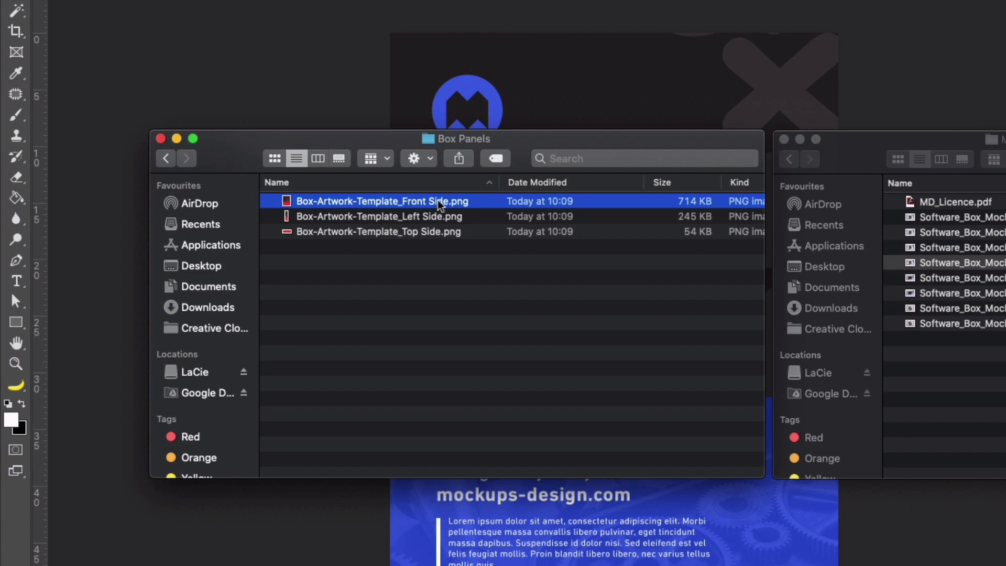
{"action": "left_click", "coordinate": [411, 217]}
{"action": "left_click", "coordinate": [411, 231]}
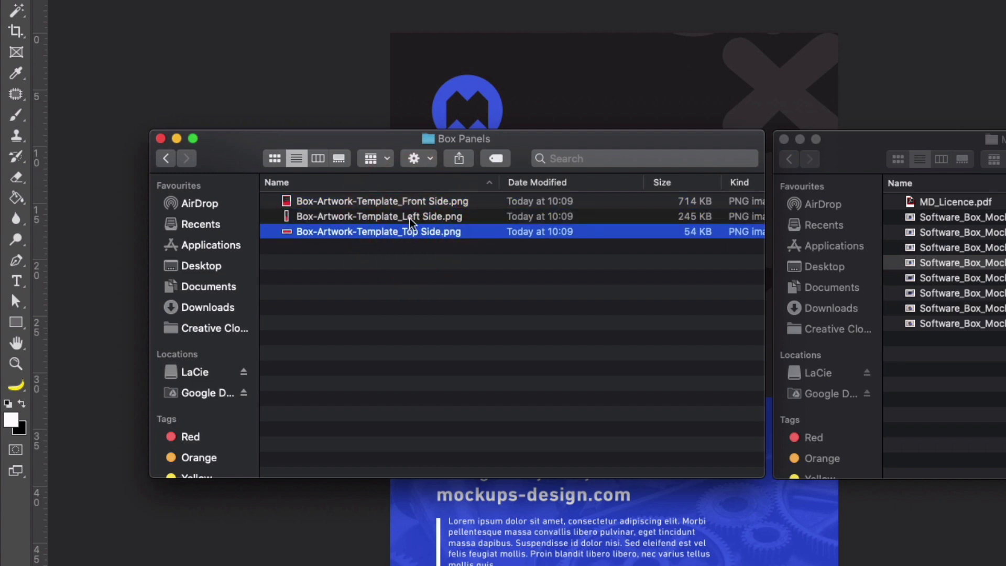
{"action": "left_click", "coordinate": [411, 222]}
{"action": "left_click", "coordinate": [410, 206]}
{"action": "key", "text": "space"}
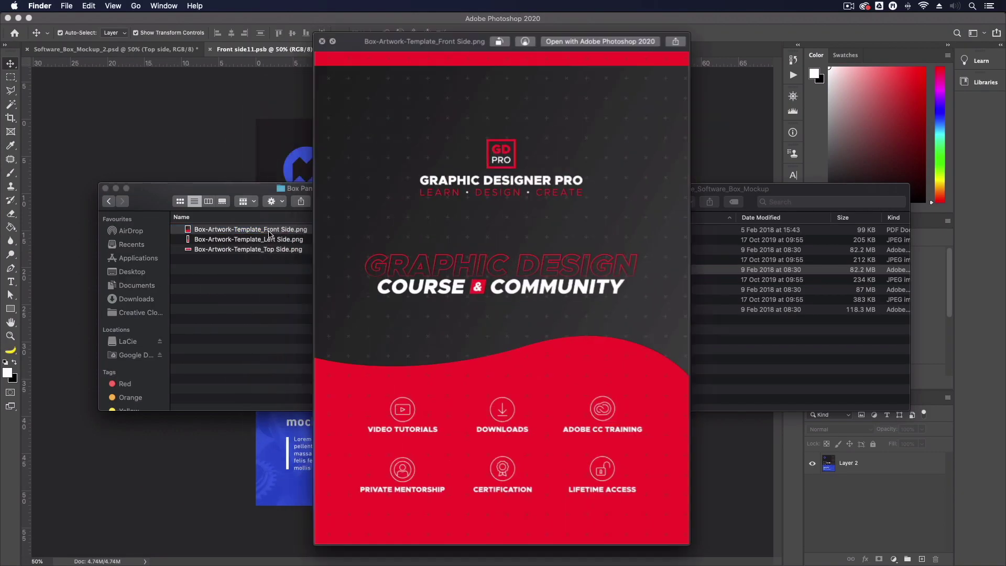
{"action": "key", "text": "Down"}
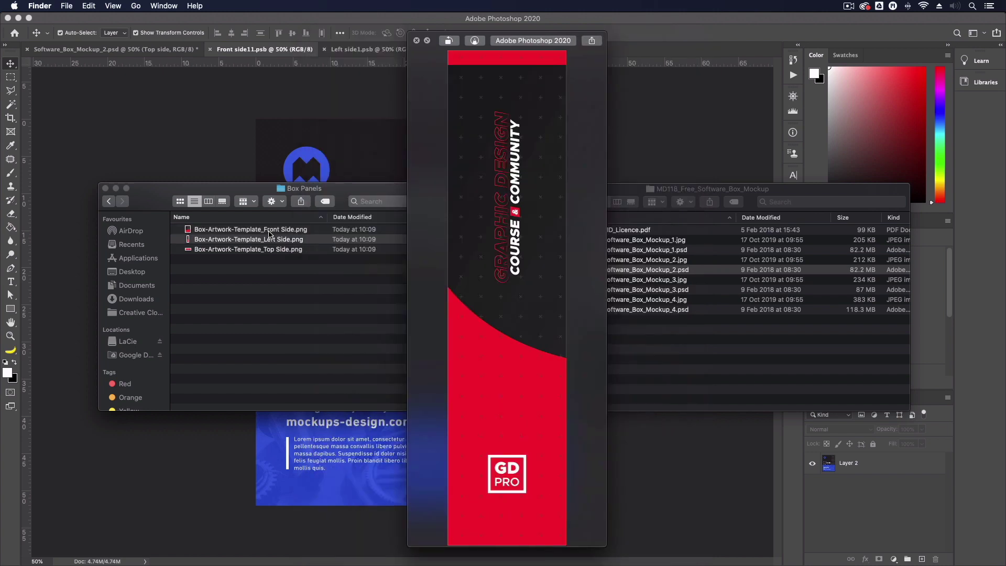
{"action": "key", "text": "Down"}
{"action": "key", "text": "space"}
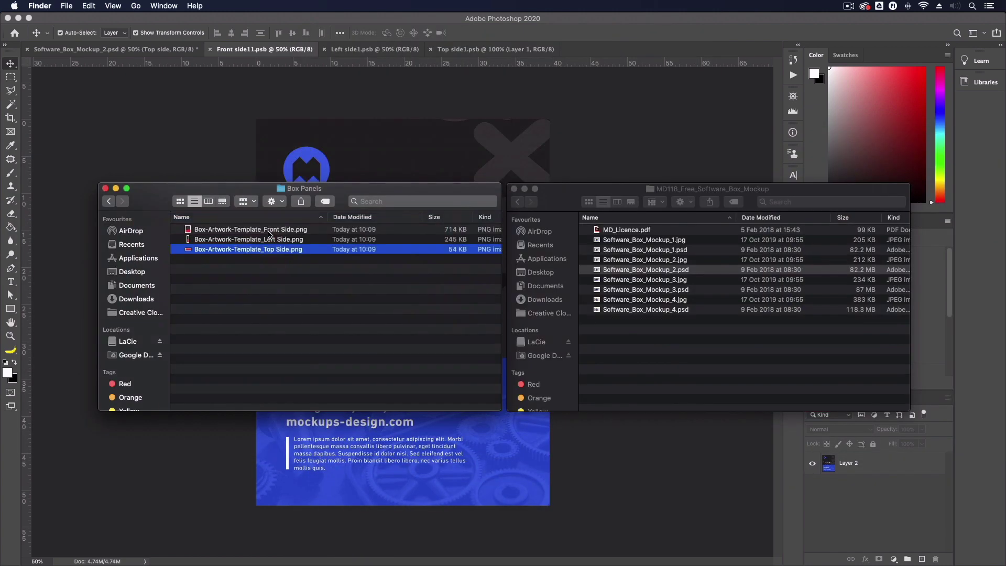
Place Box-Artwork-Template_Front Side.png onto the front panel canvas and save Front side11.psb
{"action": "left_click", "coordinate": [231, 231]}
{"action": "left_click_drag", "start_coordinate": [221, 232], "coordinate": [346, 166]}
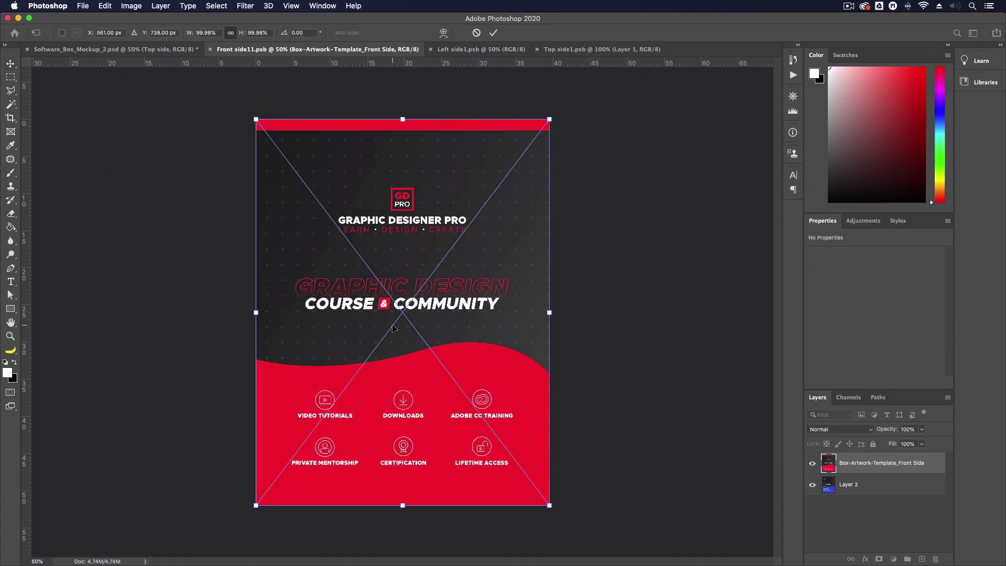
{"action": "key", "text": "Return"}
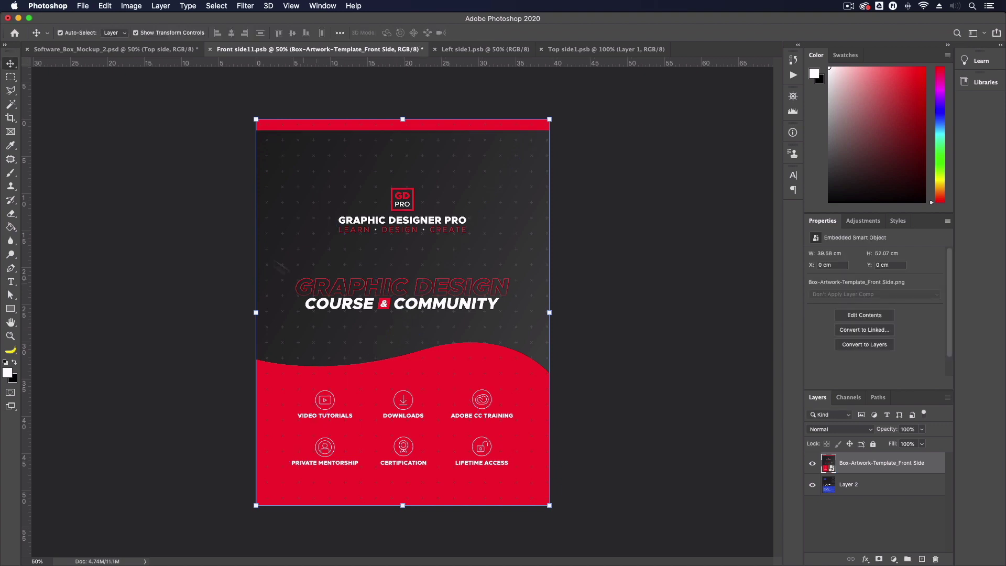
{"action": "left_click", "coordinate": [164, 211]}
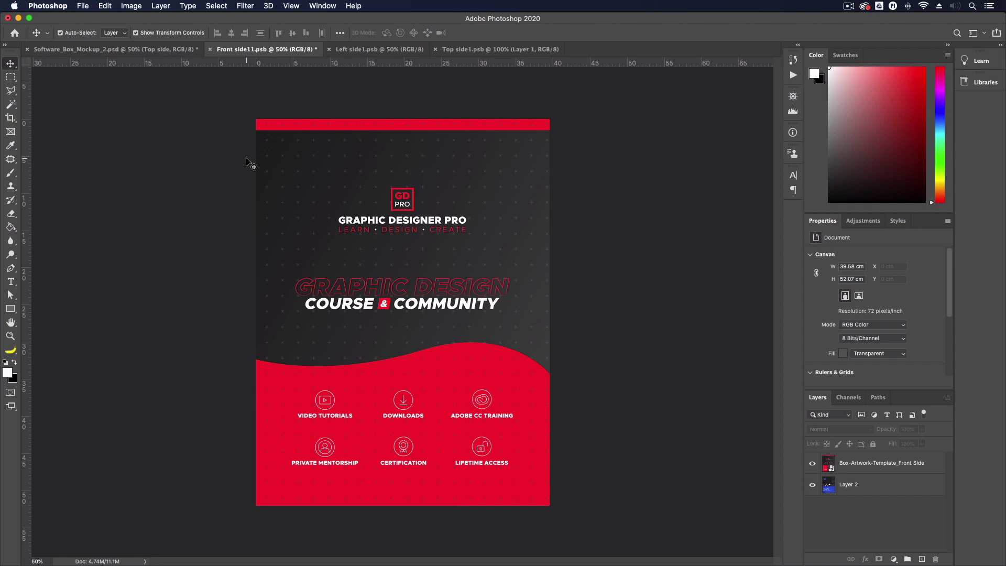
{"action": "key", "text": "super+s"}
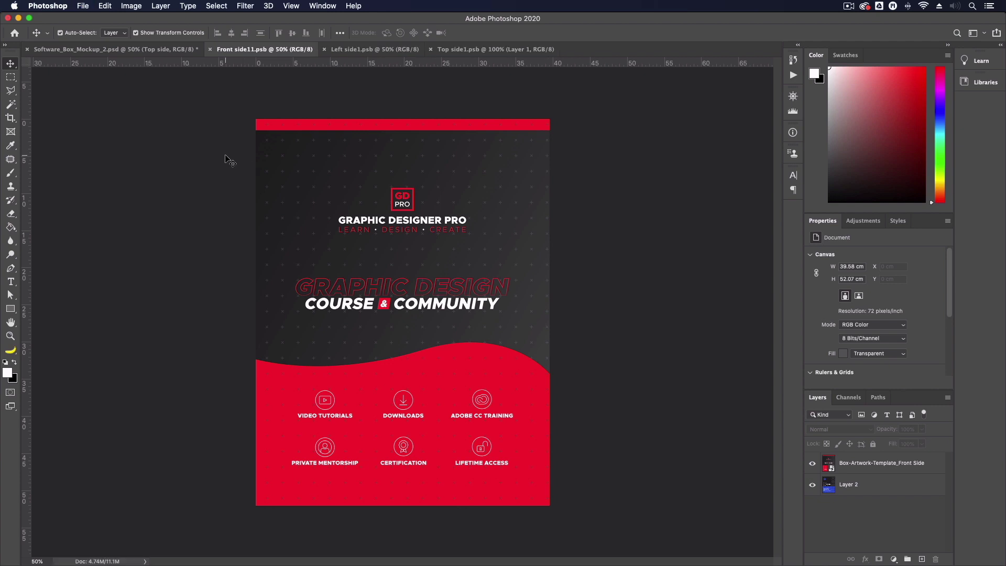
Place Left Side.png into Left side1.psb and save the document
{"action": "left_click", "coordinate": [158, 50]}
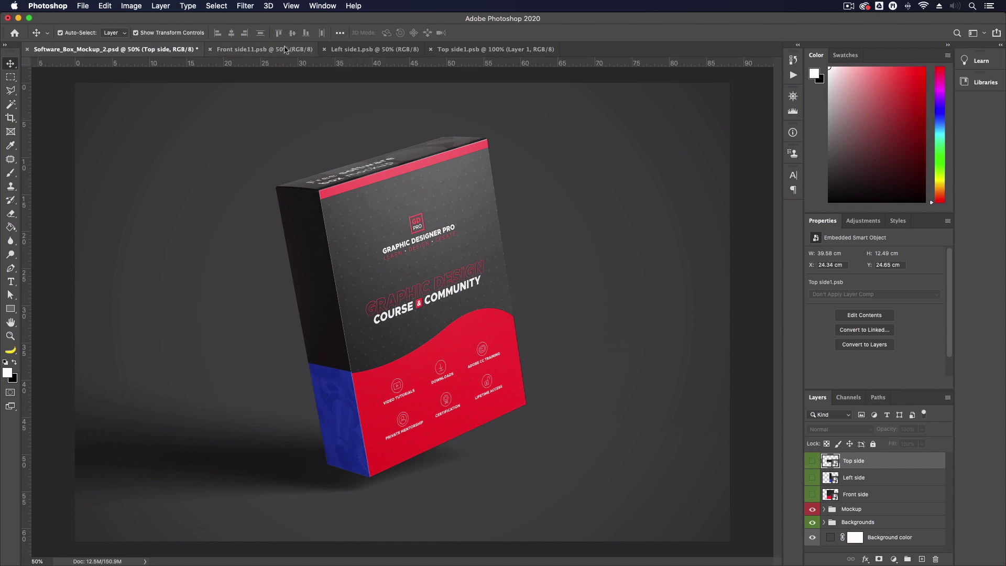
{"action": "left_click", "coordinate": [369, 51]}
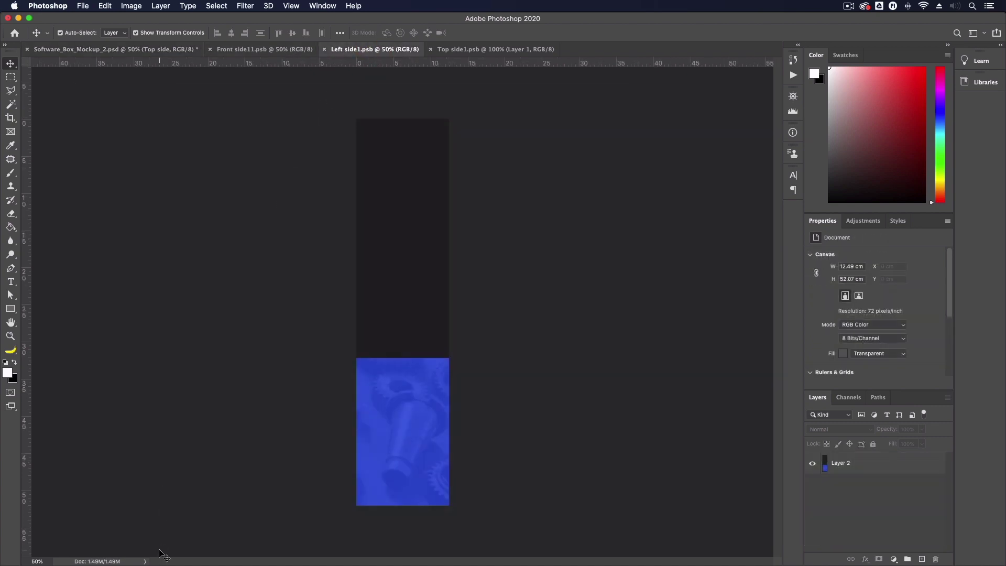
{"action": "left_click", "coordinate": [34, 558]}
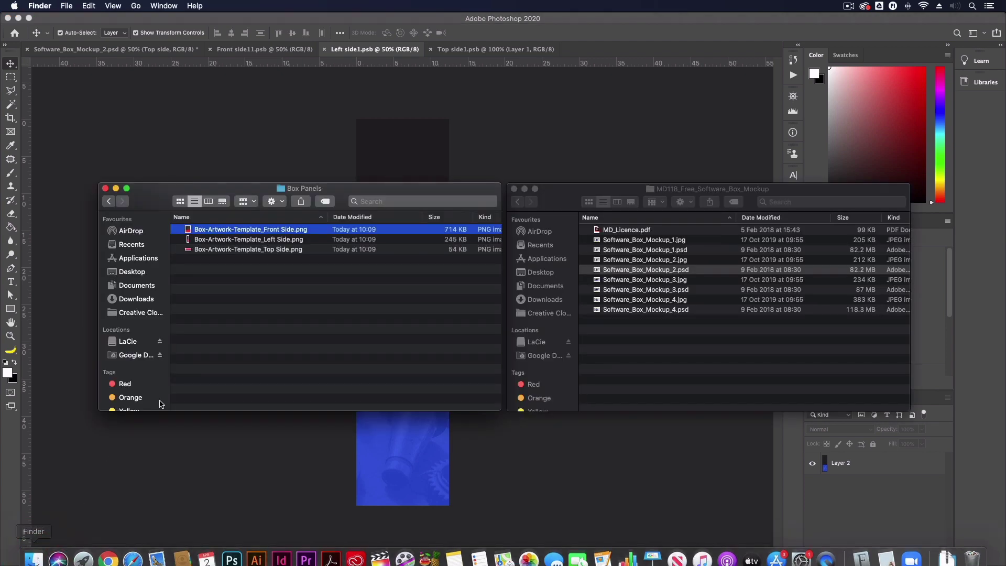
{"action": "left_click_drag", "start_coordinate": [256, 243], "coordinate": [386, 447]}
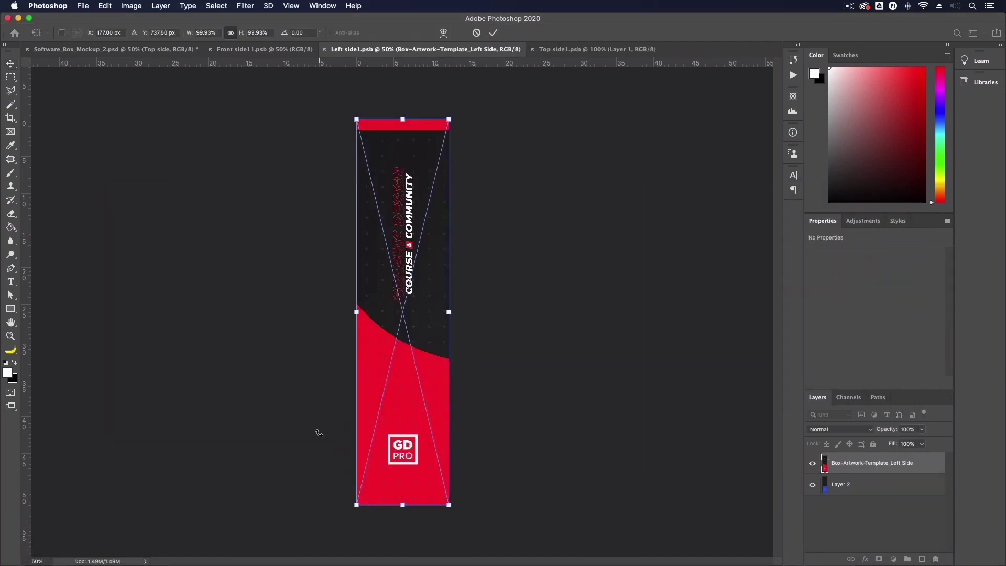
{"action": "key", "text": "Return"}
{"action": "left_click", "coordinate": [311, 306]}
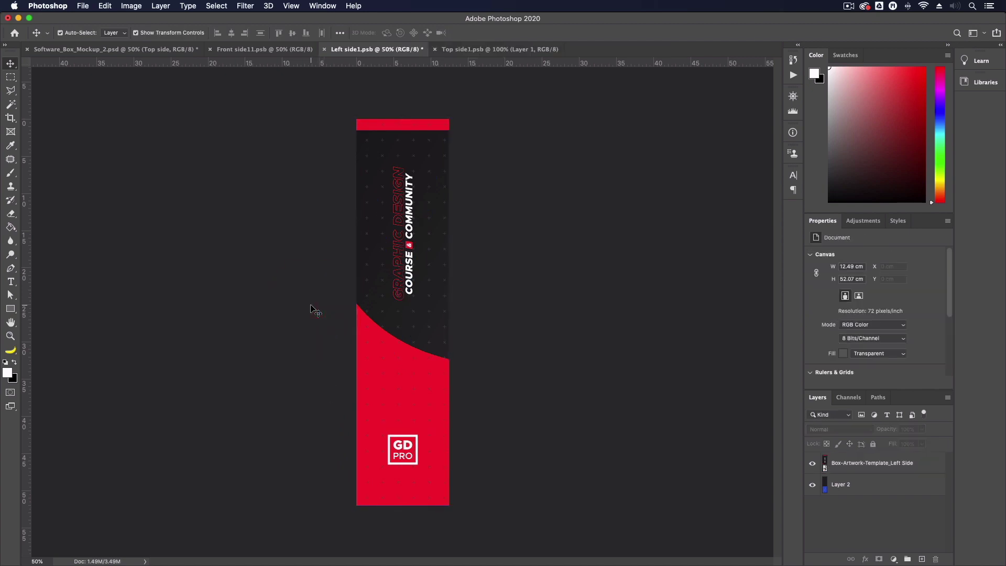
{"action": "key", "text": "ctrl+s"}
Confirm the Top Side.png placement in Top side1.psb and save it
{"action": "left_click", "coordinate": [472, 49]}
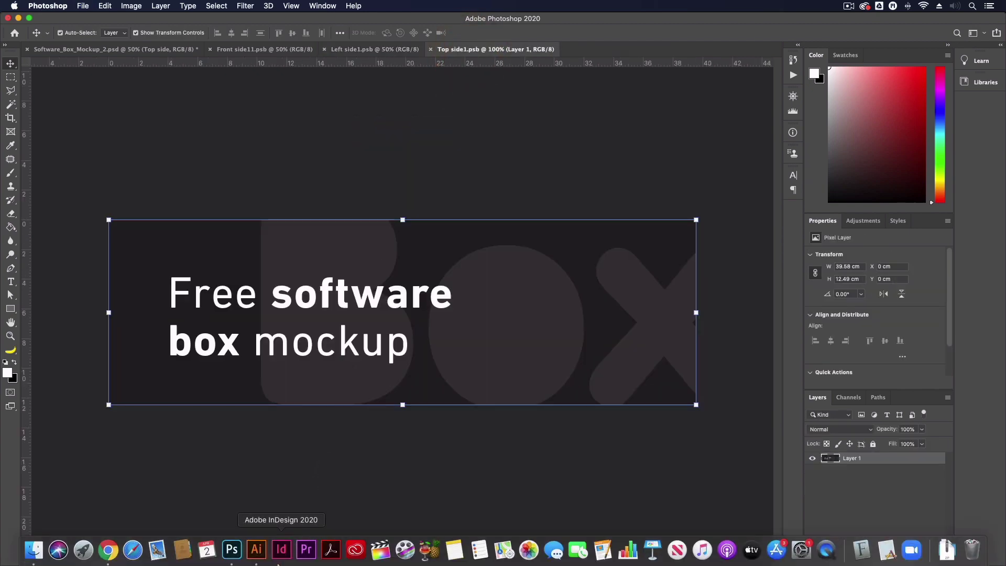
{"action": "key", "text": "Return"}
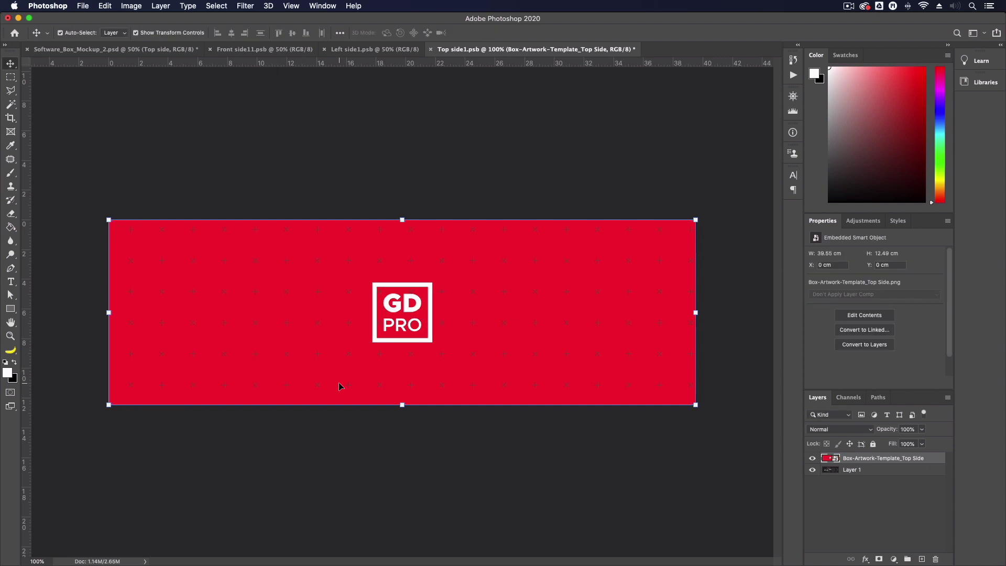
{"action": "left_click", "coordinate": [145, 157]}
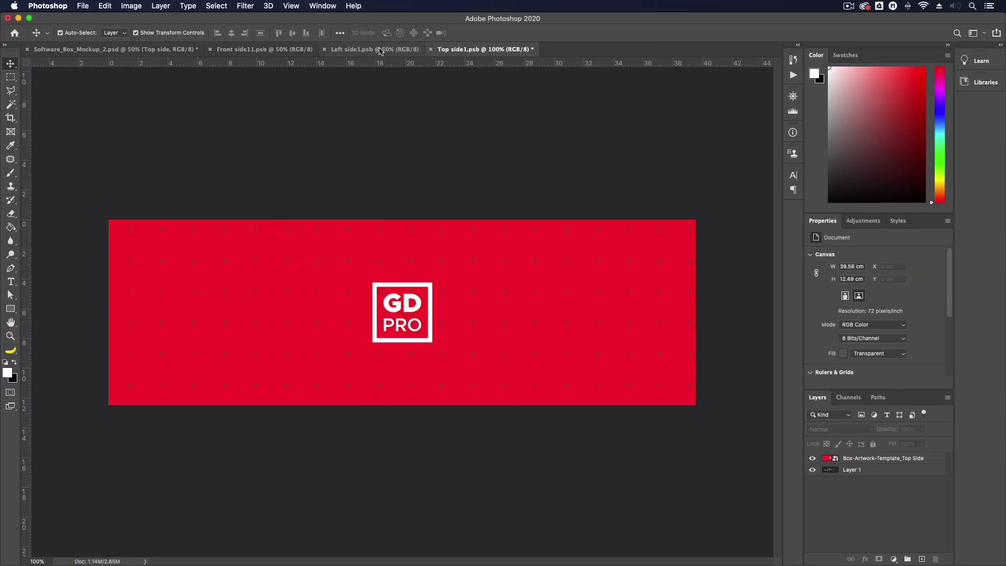
{"action": "left_click", "coordinate": [380, 50]}
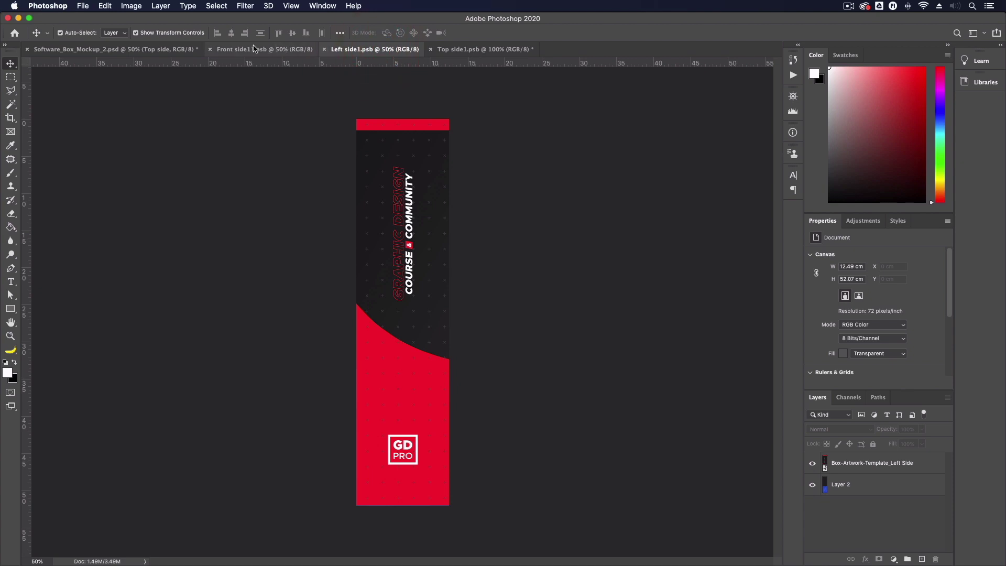
{"action": "left_click", "coordinate": [458, 51]}
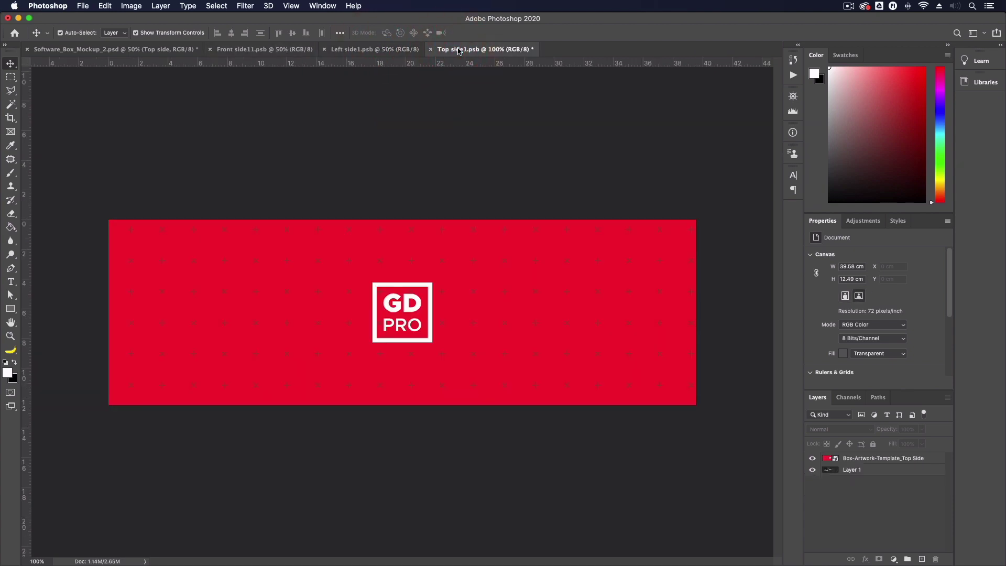
{"action": "key", "text": "ctrl+s"}
Inspect the Software_Box_Mockup_2 artwork, zooming between 100% and 200% and scrolling around
{"action": "key", "text": "ctrl+Tab"}
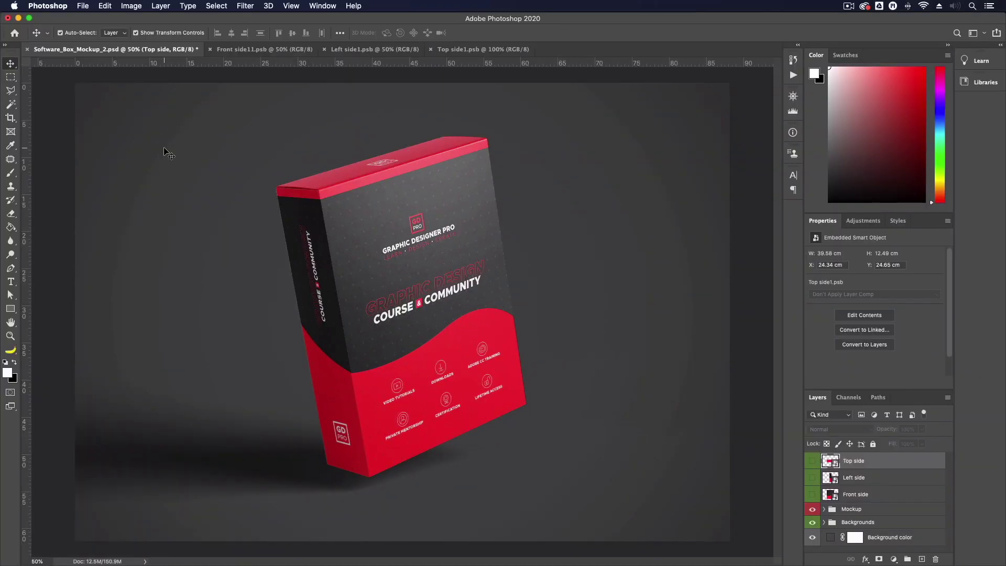
{"action": "key", "text": "super+plus"}
{"action": "key", "text": "super+plus"}
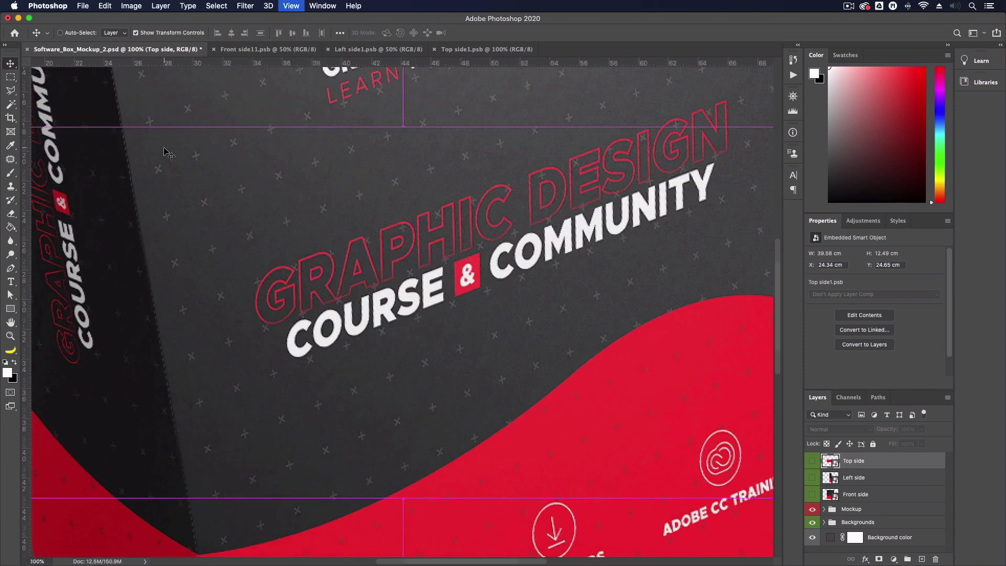
{"action": "key", "text": "super+plus"}
{"action": "scroll", "coordinate": [195, 259], "scroll_direction": "down", "scroll_amount": 10}
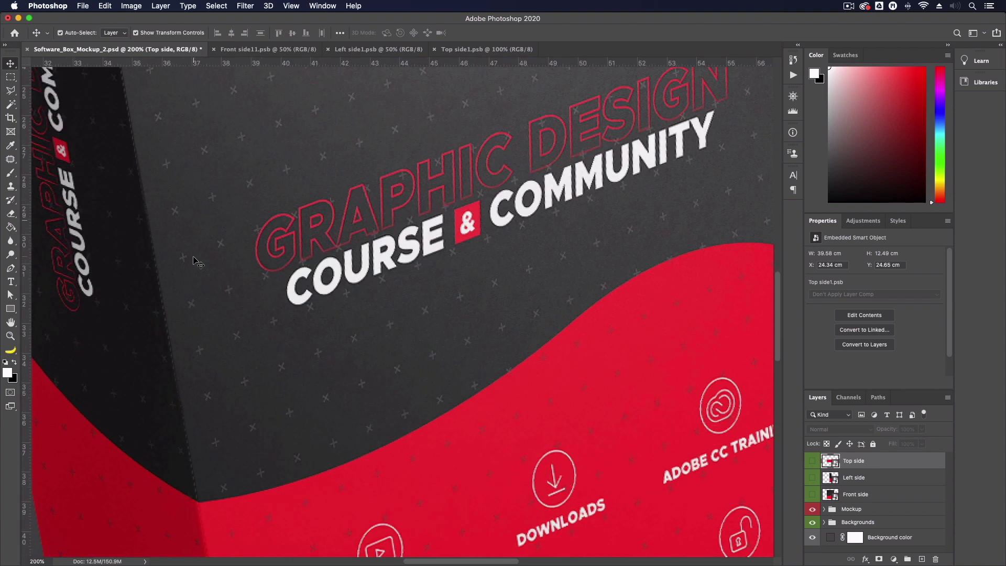
{"action": "key", "text": "super+minus"}
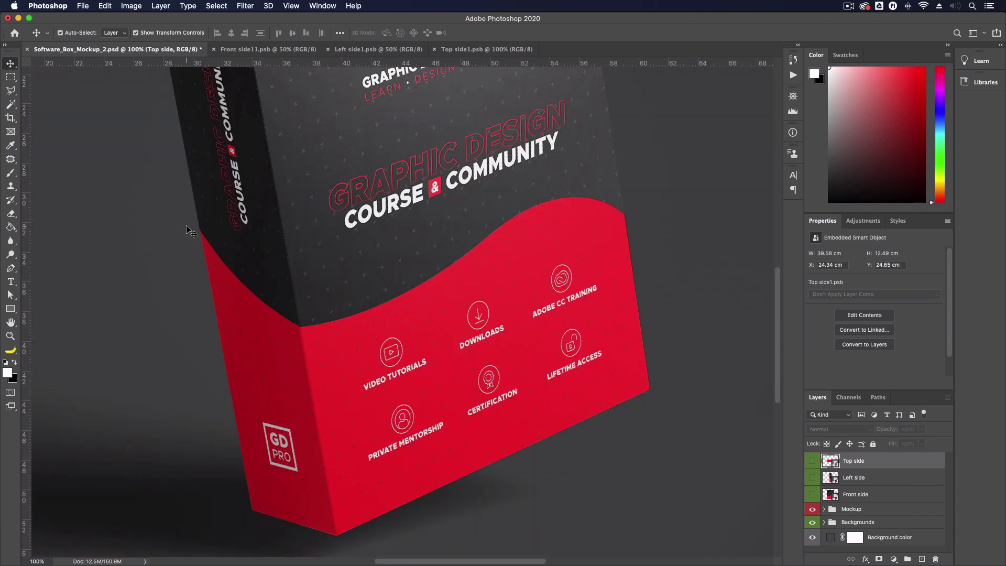
{"action": "scroll", "coordinate": [192, 236], "scroll_direction": "up", "scroll_amount": 8}
{"action": "scroll", "coordinate": [190, 232], "scroll_direction": "up", "scroll_amount": 2}
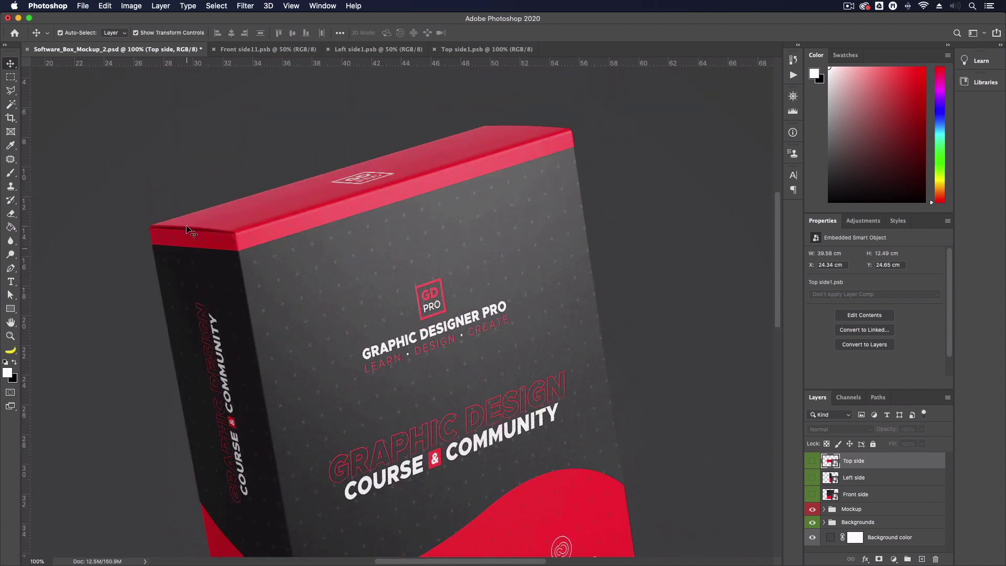
{"action": "scroll", "coordinate": [190, 232], "scroll_direction": "down", "scroll_amount": 5}
{"action": "scroll", "coordinate": [189, 232], "scroll_direction": "down", "scroll_amount": 6}
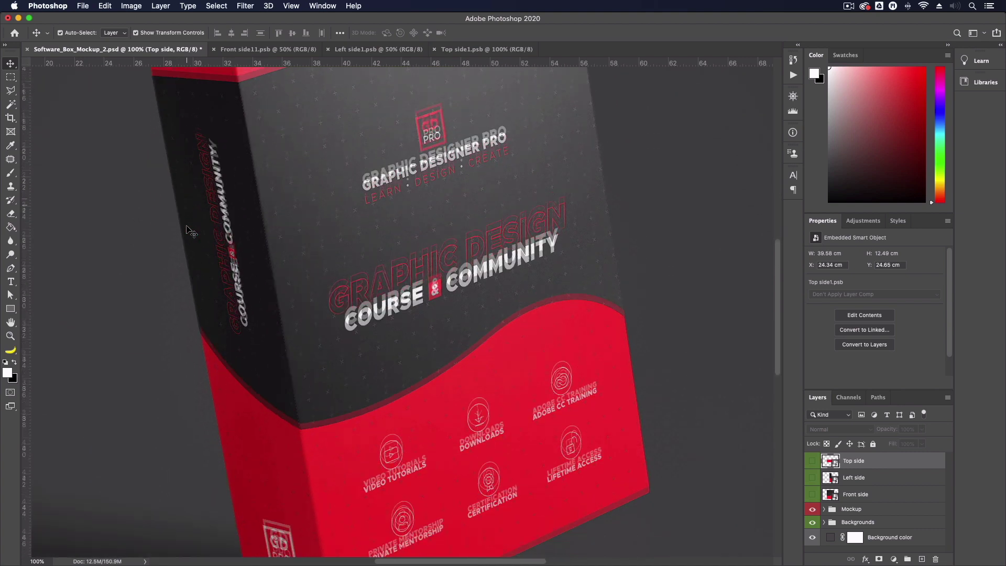
{"action": "scroll", "coordinate": [190, 232], "scroll_direction": "up", "scroll_amount": 6}
{"action": "scroll", "coordinate": [190, 232], "scroll_direction": "up", "scroll_amount": 1}
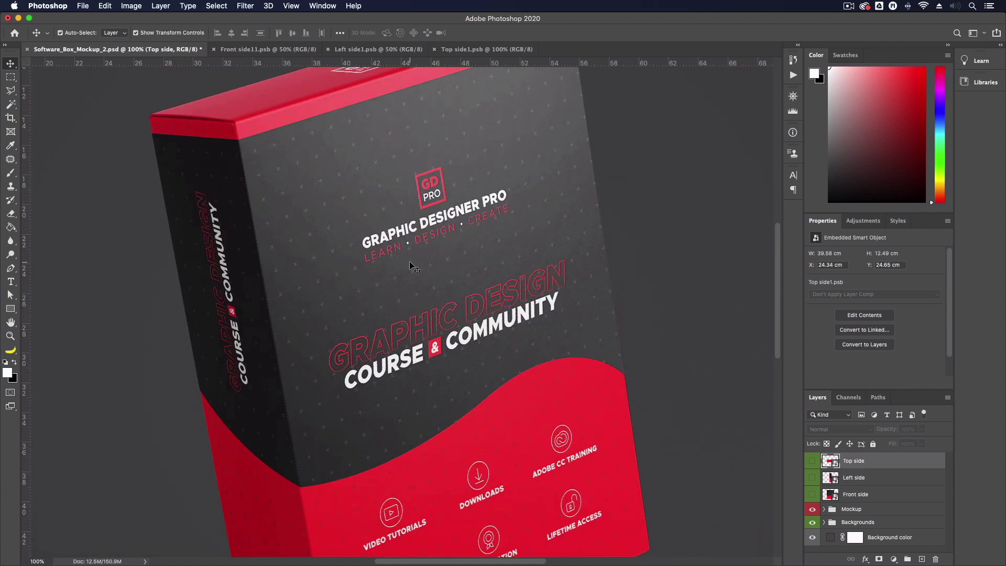
{"action": "scroll", "coordinate": [412, 266], "scroll_direction": "down", "scroll_amount": 3}
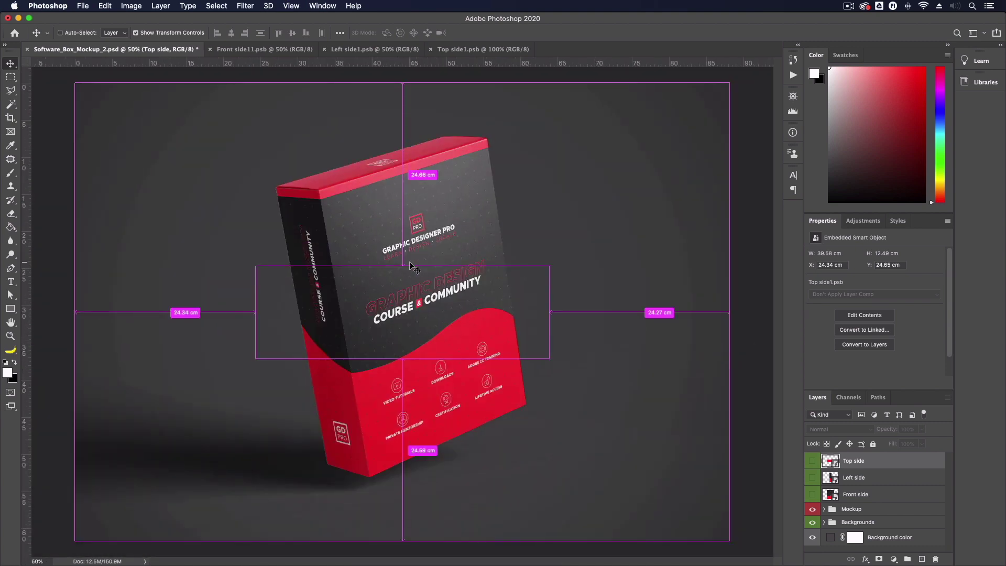